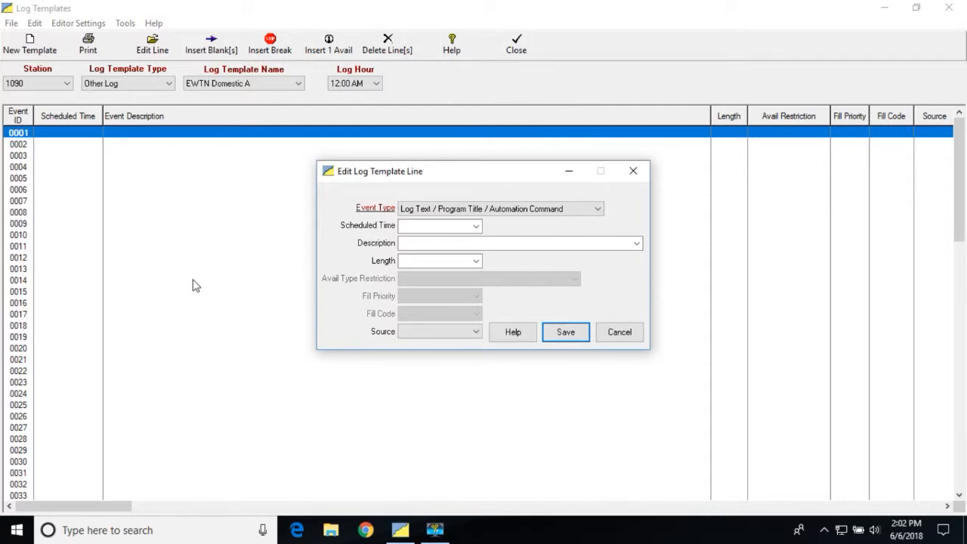
Step: Schedule line 0001 at 12:00:00 AM, describe it as "&[C]* EWTN Domestic Clock A", and save the line
left_click(477, 226)
left_click(460, 240)
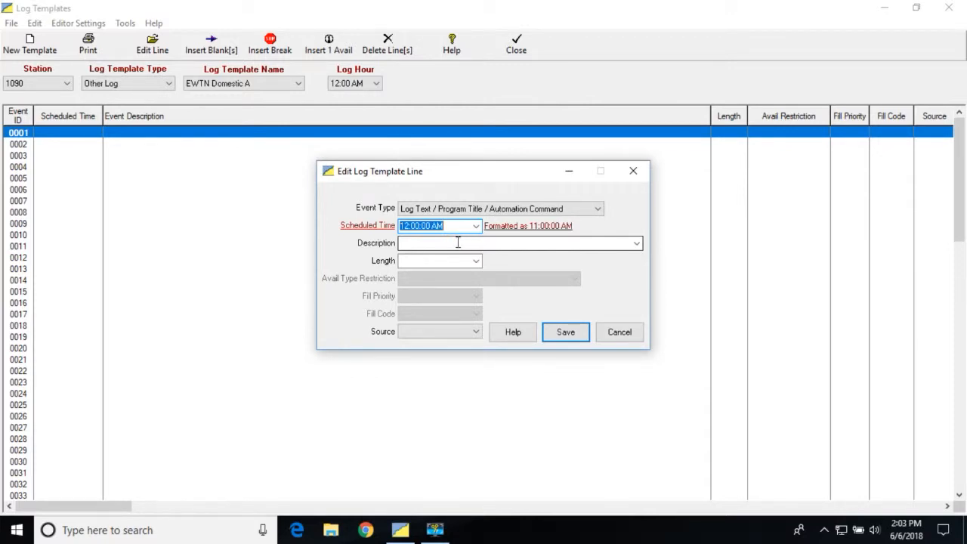
left_click(458, 242)
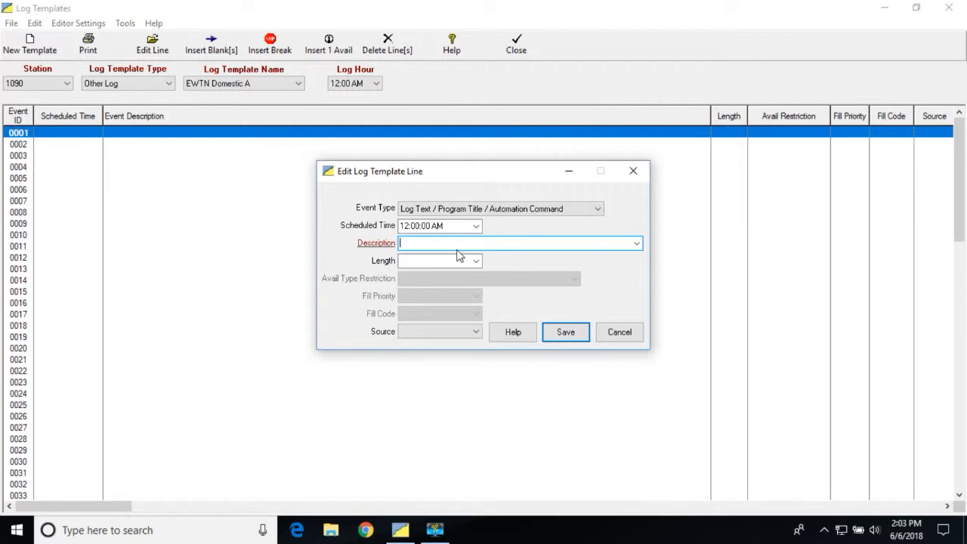
type("&")
type("(")
key("BackSpace")
type("(")
type("C")
type("]")
type("]*")
type("   EWTN")
type(" D")
type("omest")
type("ic")
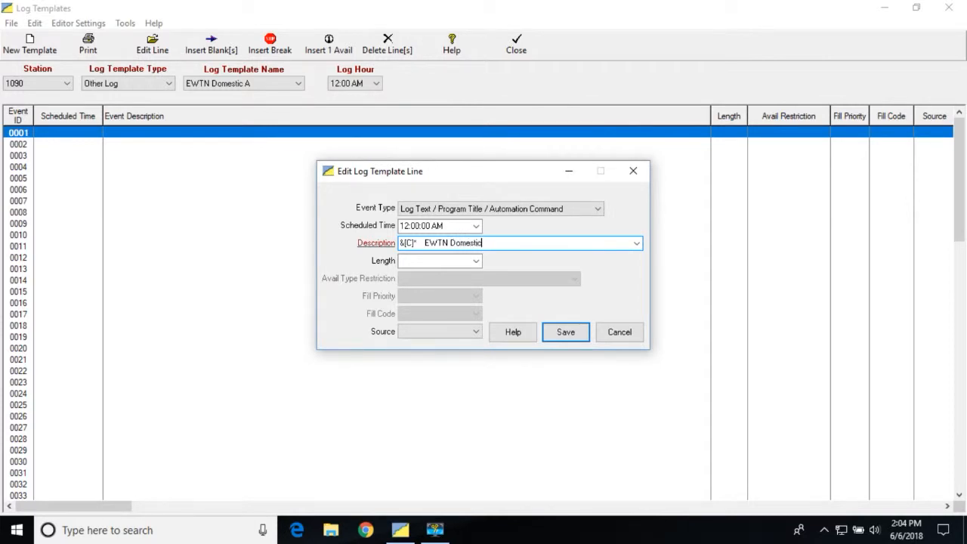
type(" Clock A")
left_click(561, 332)
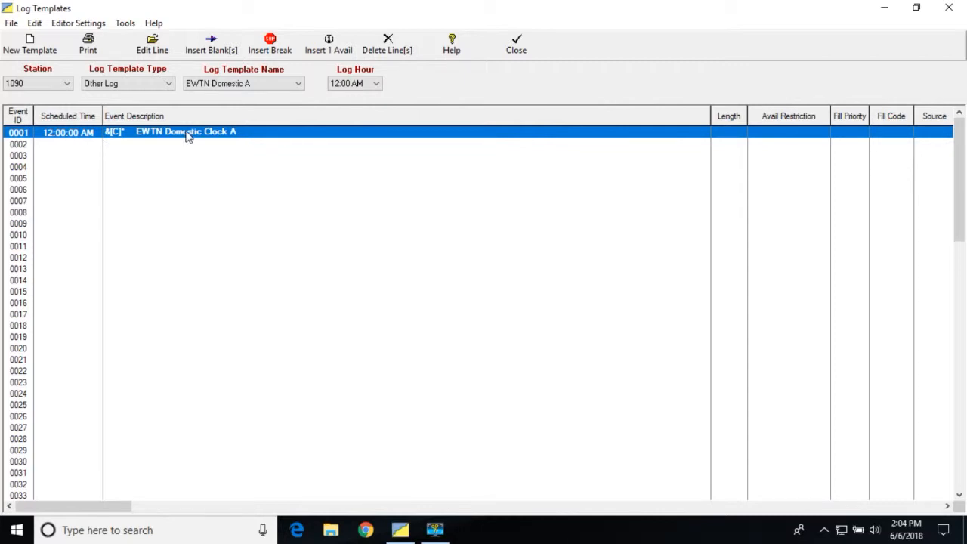
Step: Open template line 0002 for editing and set its scheduled time to 12:00:00 AM
left_click(90, 144)
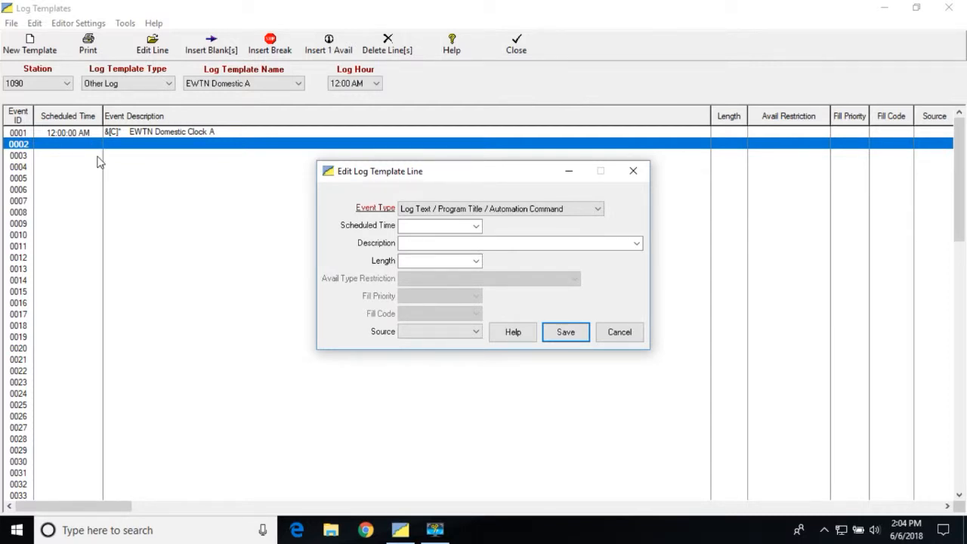
left_click(476, 227)
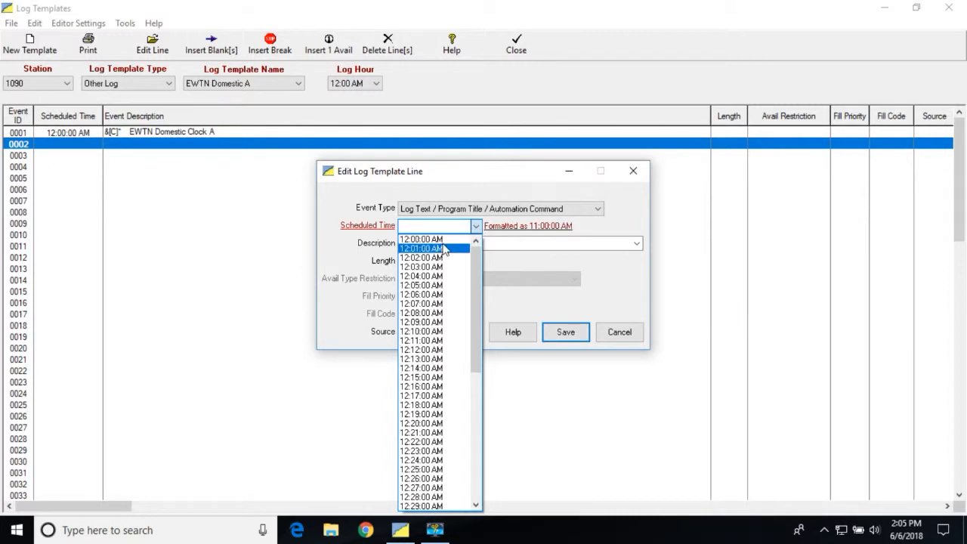
left_click(444, 240)
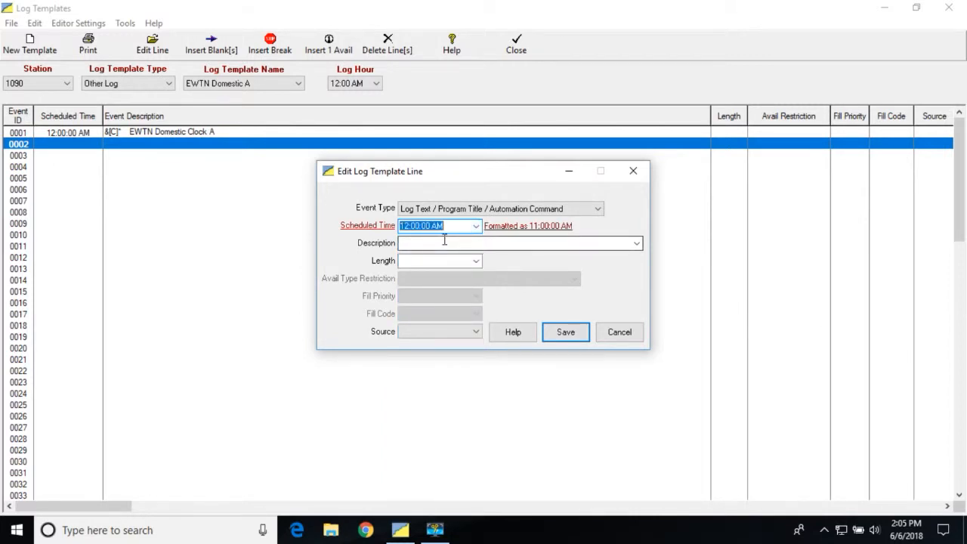
Step: Enter "&SW1L Switcher #1 Palys Spots & Programs" as the description of line 0002
left_click(441, 243)
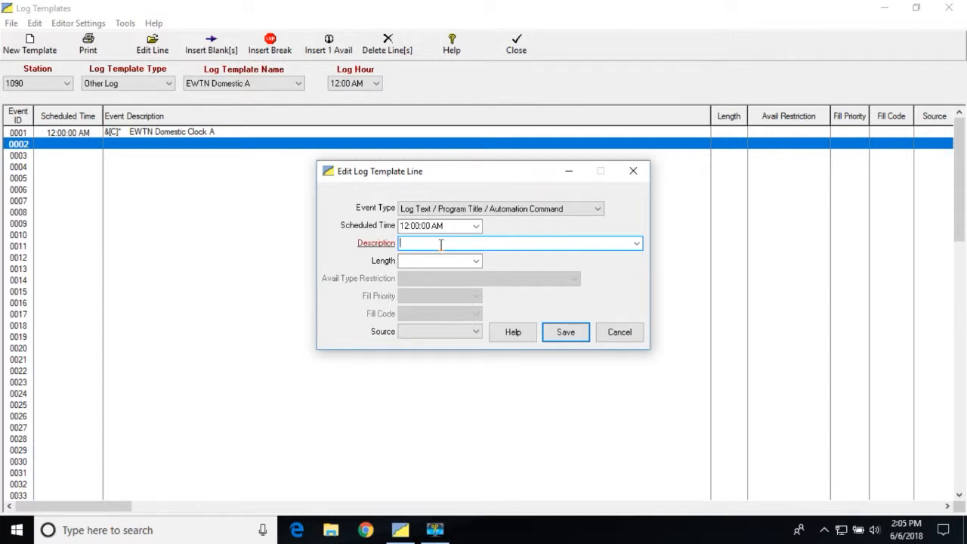
type("&SW1L  Switcher")
type("#1 Palys Spost")
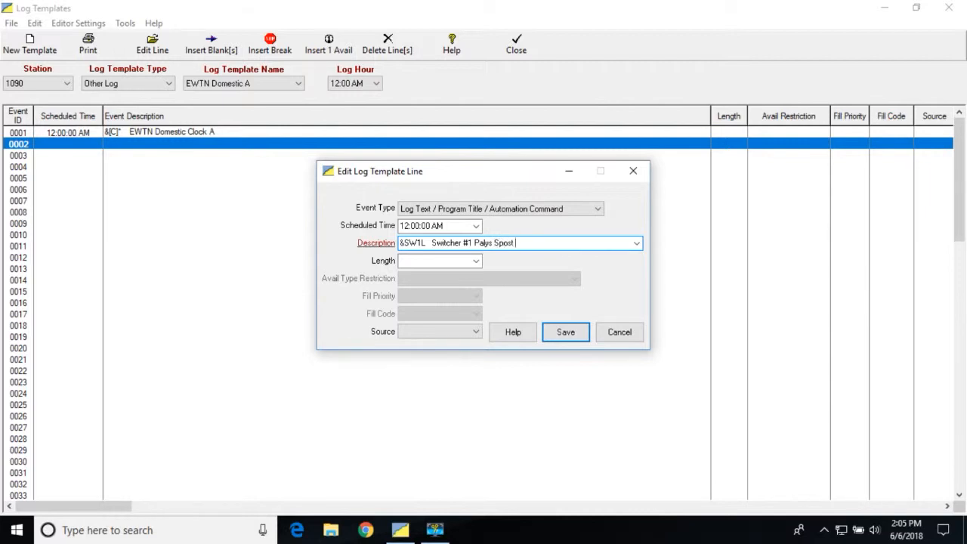
key("BackSpace")
key("BackSpace")
type("tsand")
key("BackSpace")
key("BackSpace")
key("BackSpace")
type("& Programs")
Step: Set the source of line 0002 to Local and save the line
left_click(474, 334)
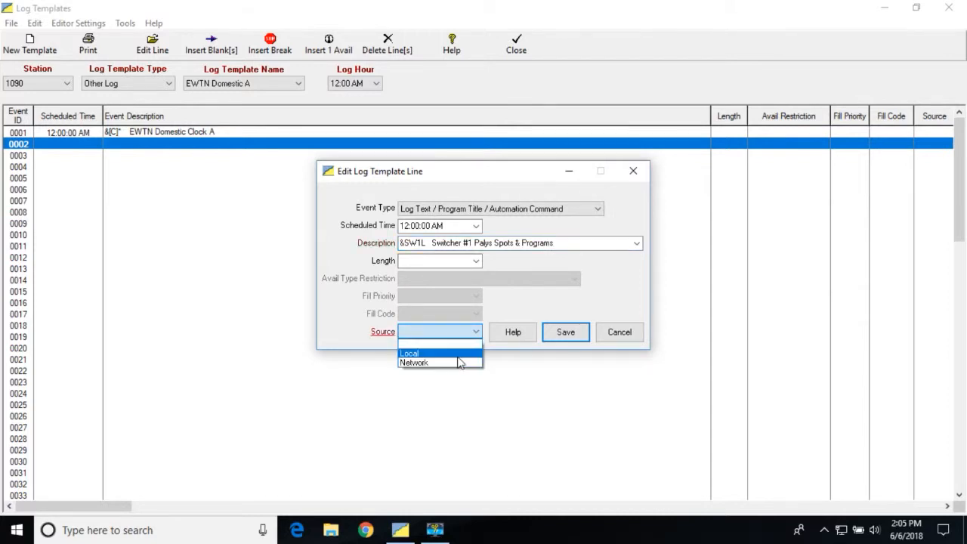
left_click(459, 355)
left_click(574, 334)
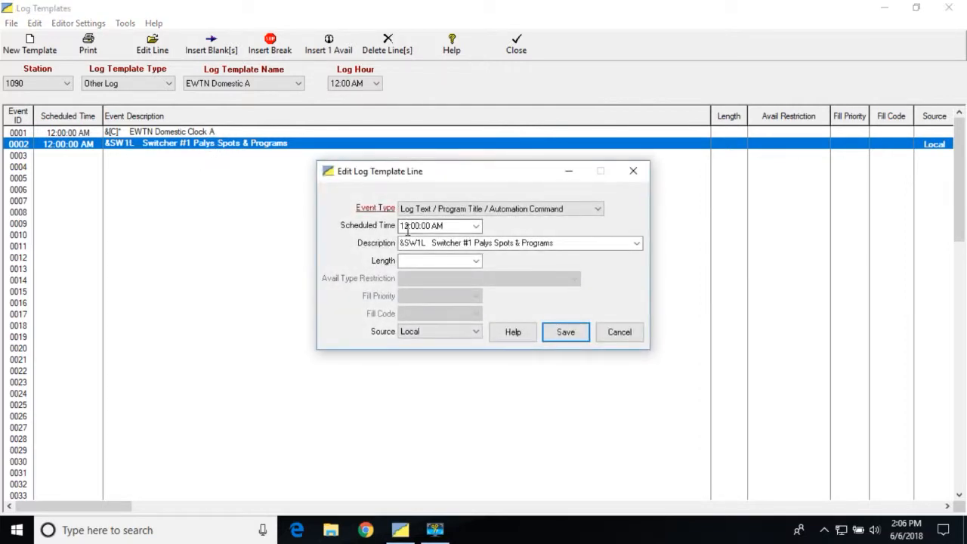
Step: Correct the misspelled word "Palys" to "Plays" in the description of line 0002 and save the line
left_click(490, 243)
left_click(493, 244)
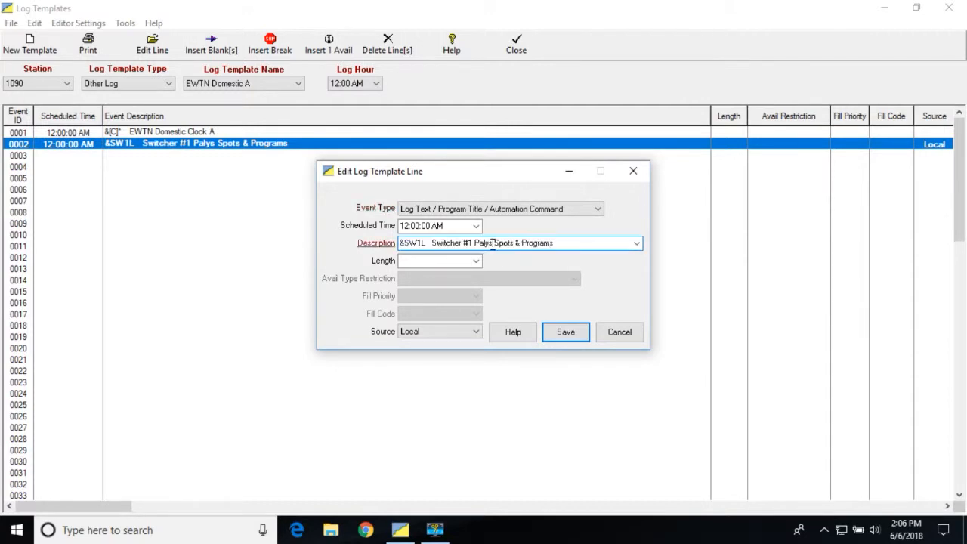
key("BackSpace")
key("BackSpace")
key("BackSpace")
key("BackSpace")
type("lays")
left_click(563, 335)
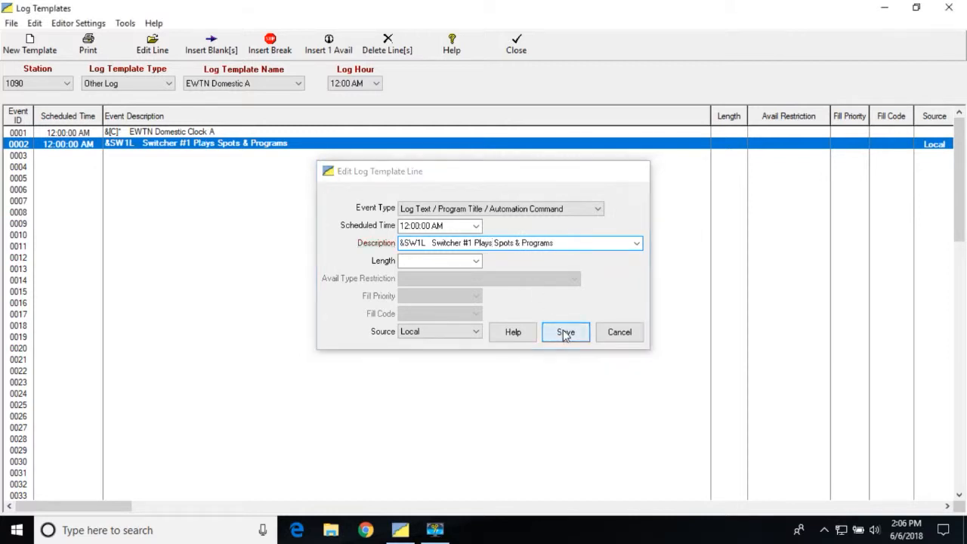
Step: Open template line 0003 for editing and set its scheduled time to 12:00:00 AM
left_click(96, 155)
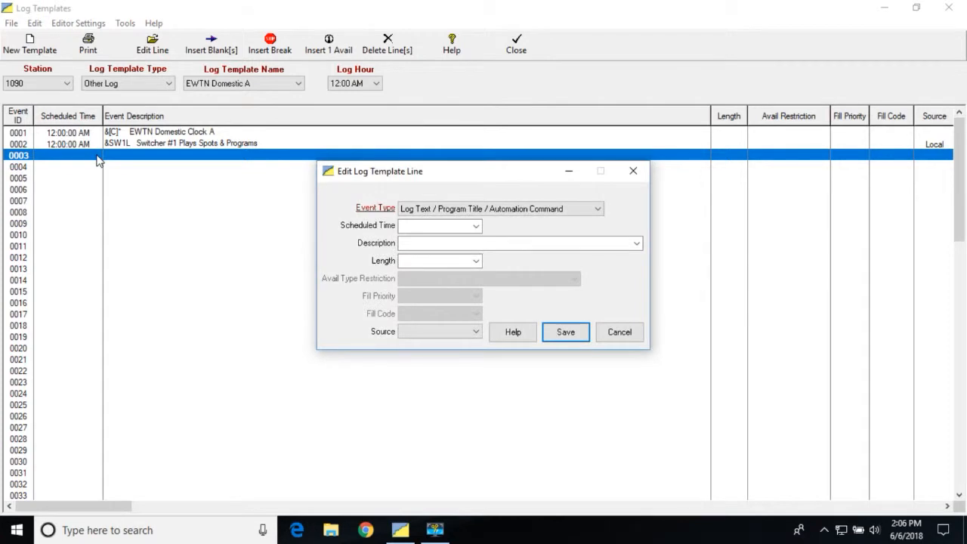
left_click(477, 226)
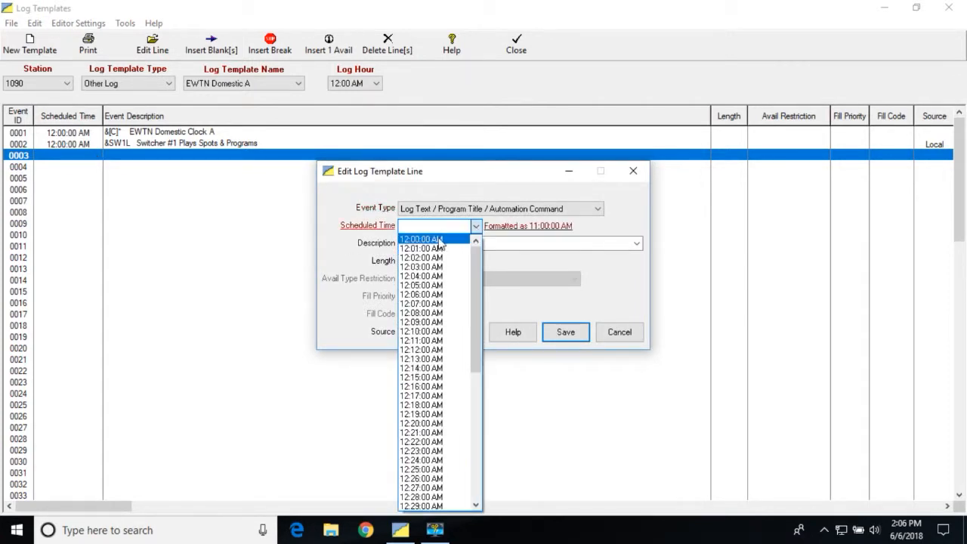
left_click(442, 243)
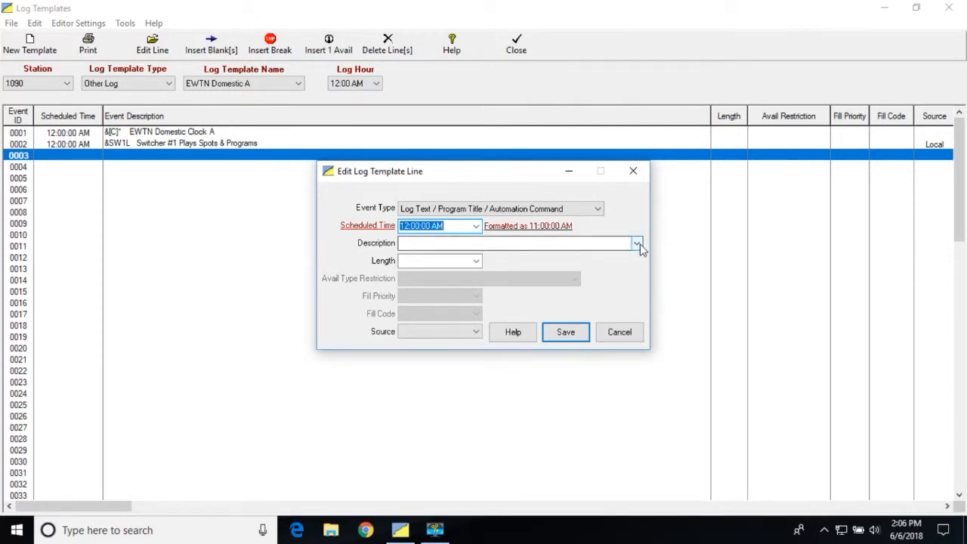
Step: Make line 0003 a Start Commercial Break Avail with a maximum of 4 spots and the description "** Commercial Break 4 Spots"
left_click(597, 209)
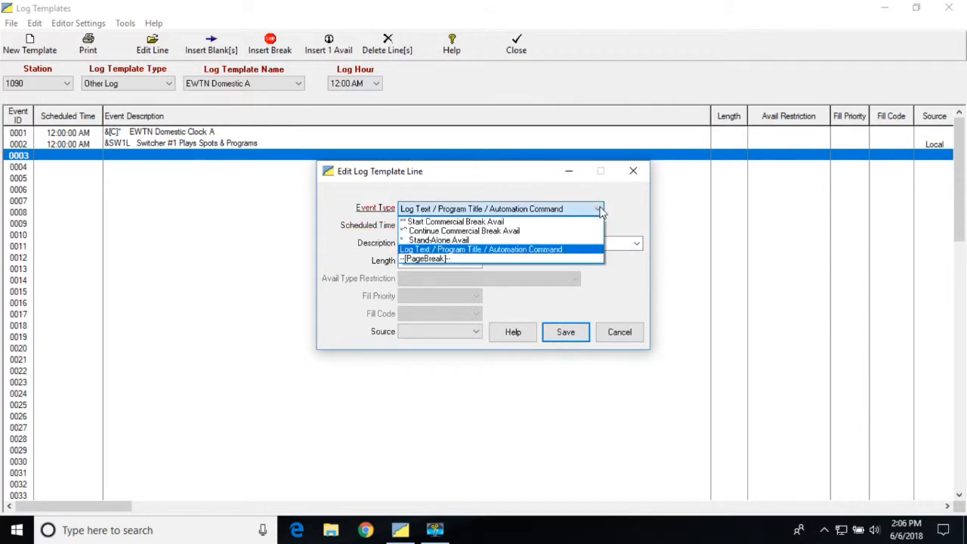
left_click(502, 222)
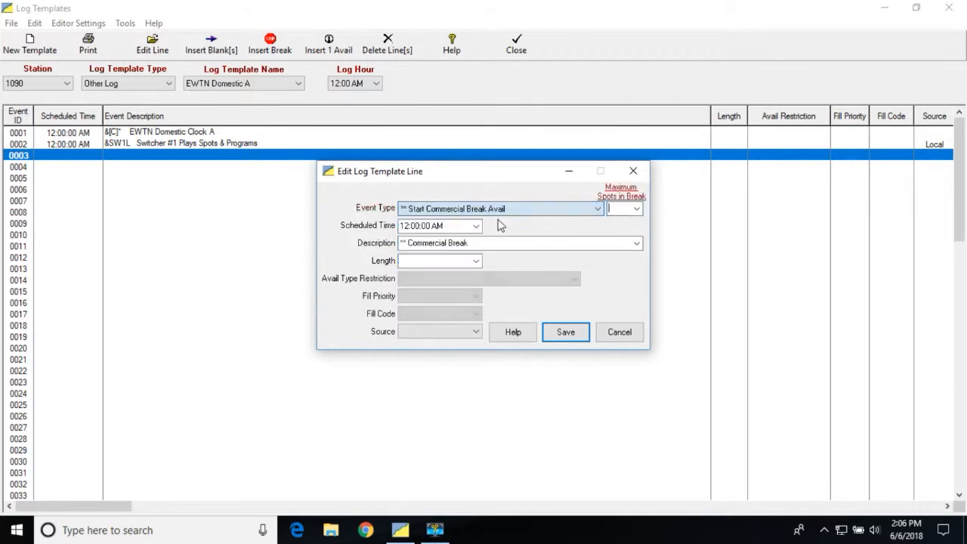
left_click(637, 210)
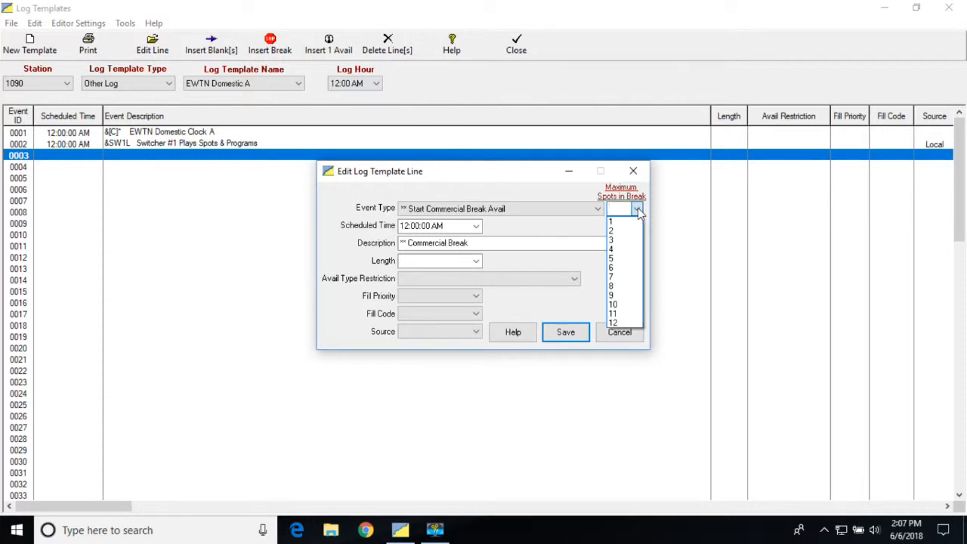
left_click(620, 250)
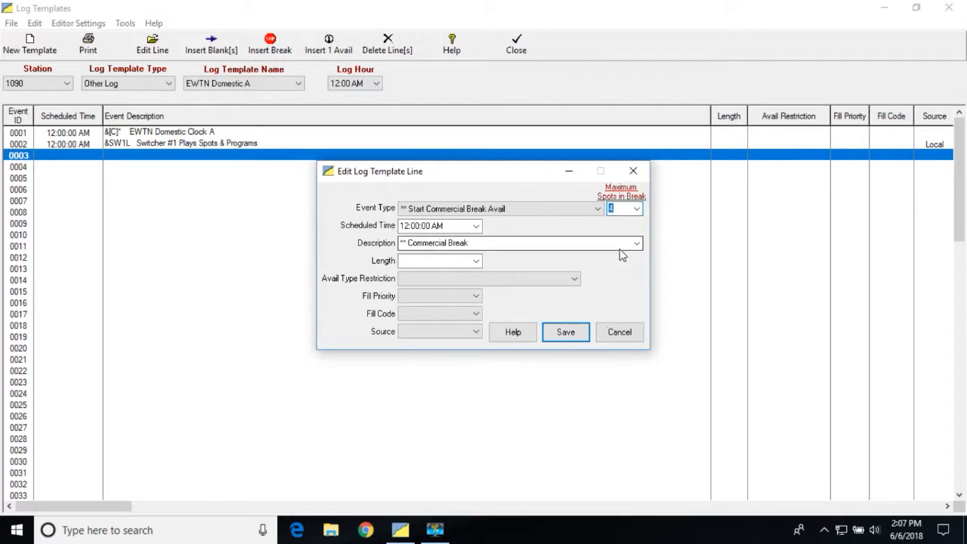
left_click(638, 243)
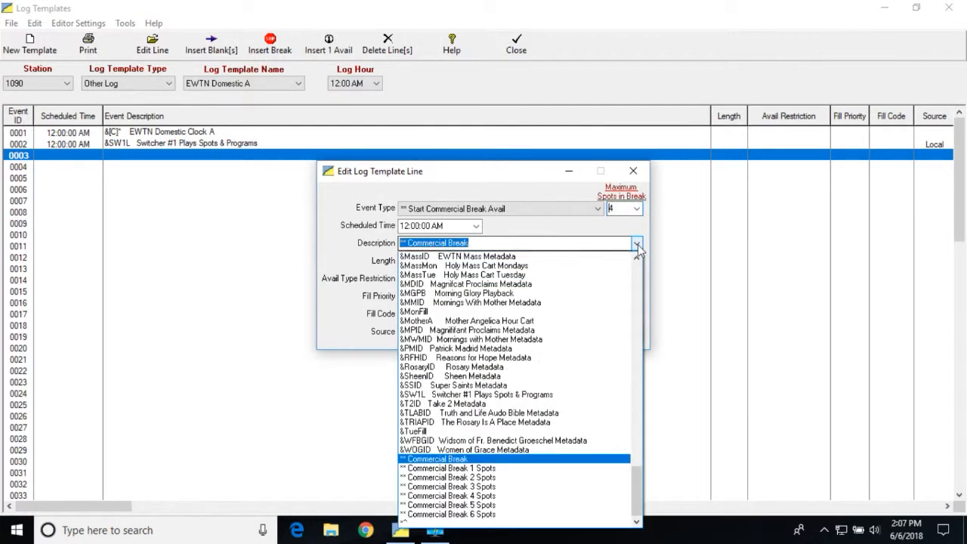
left_click(487, 496)
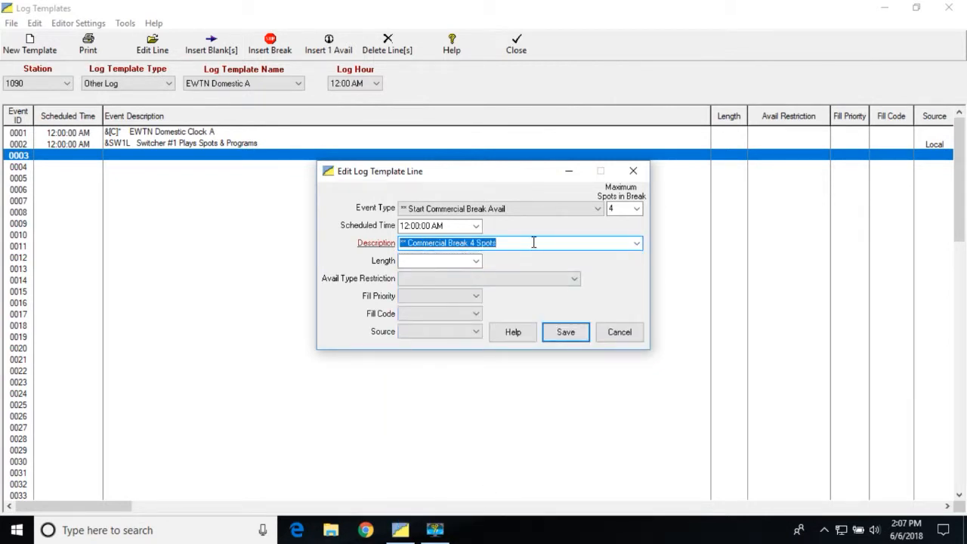
Step: Set the length of the commercial break on line 0003 to 2:00
left_click(476, 261)
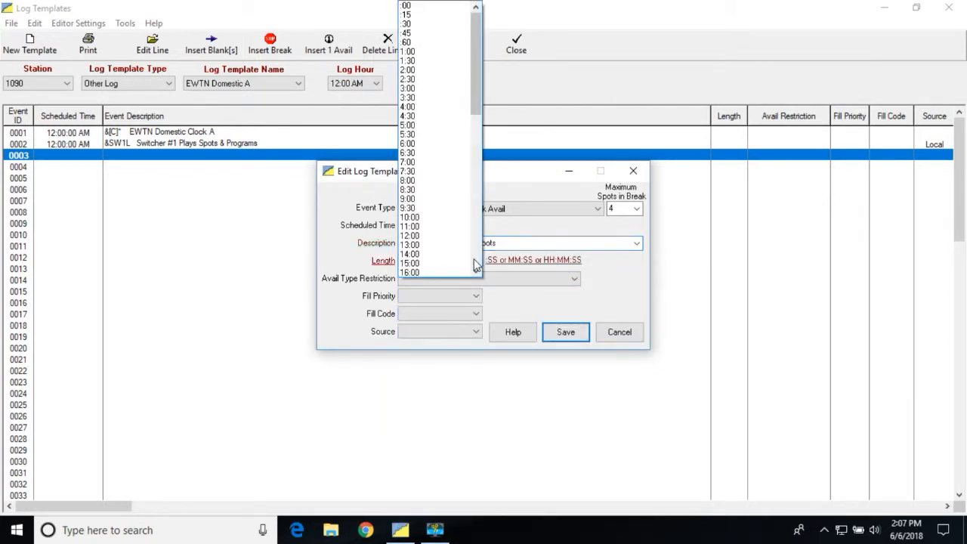
left_click(411, 79)
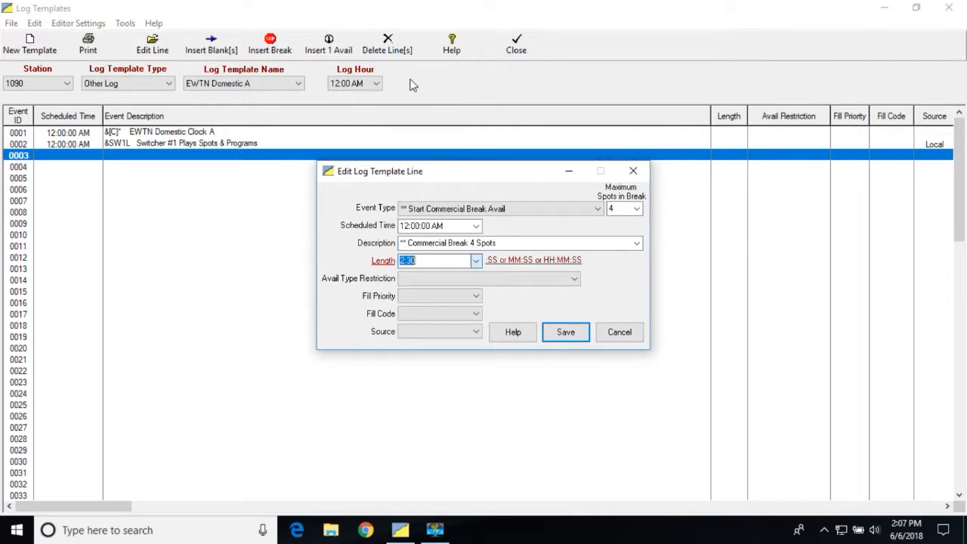
left_click(476, 263)
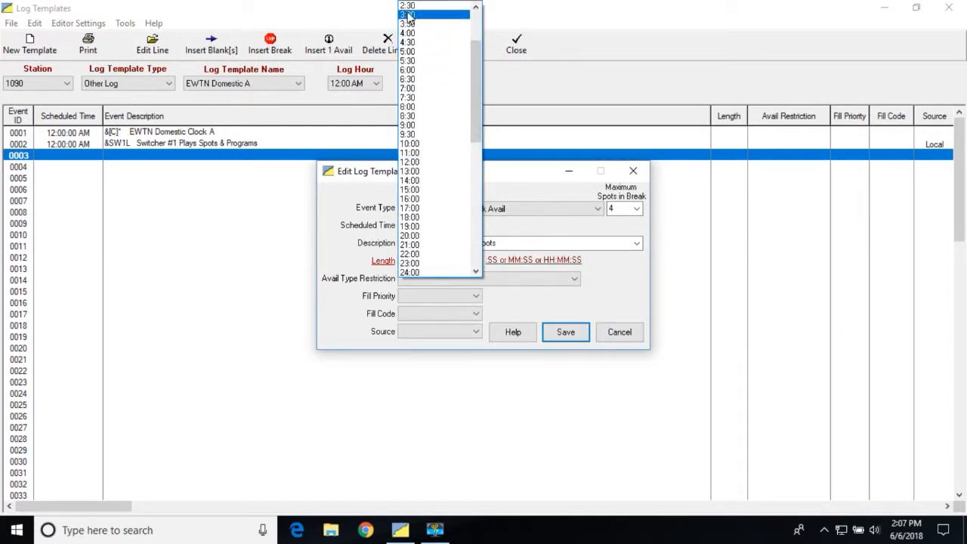
left_click(476, 6)
left_click(476, 7)
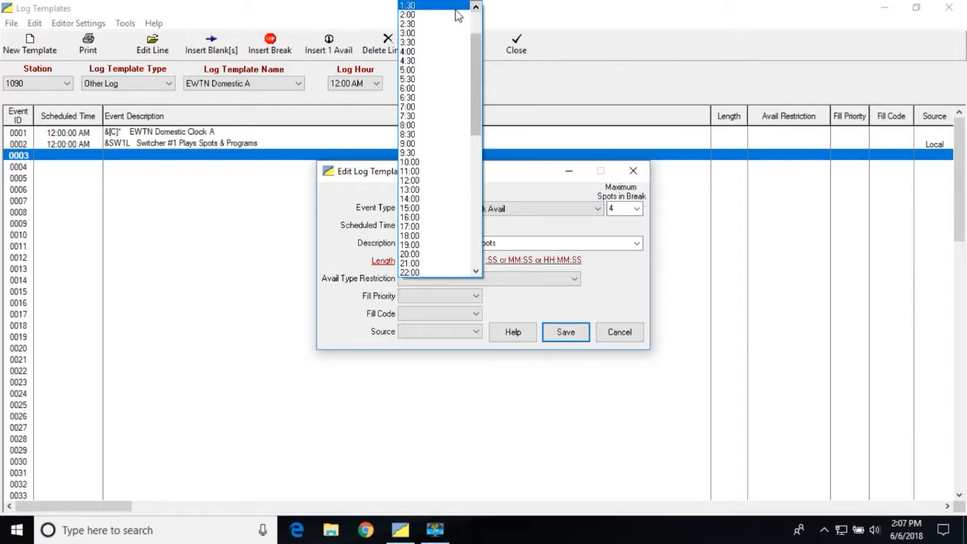
left_click(414, 15)
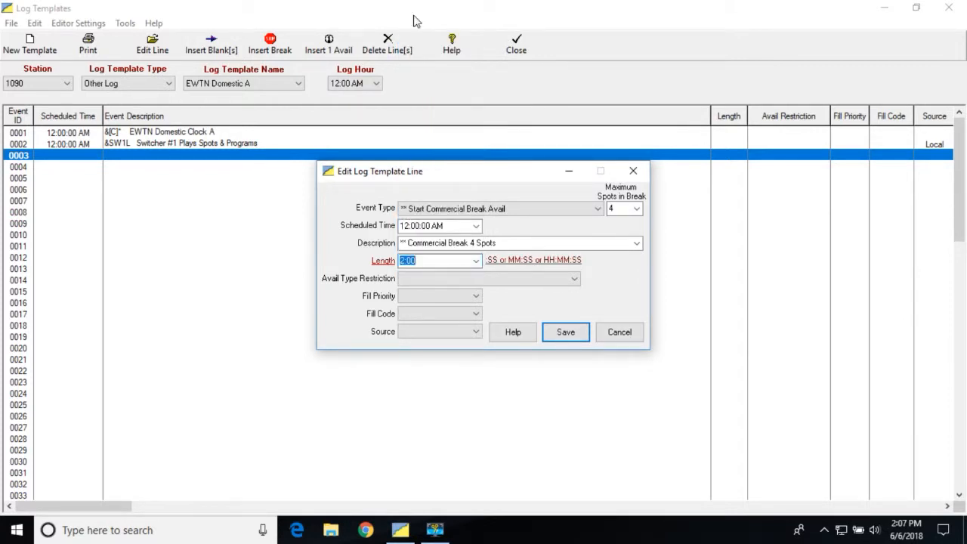
Step: Leave the break's avail type restriction blank and set fill priority 0, fill code Mandatory and source Local
left_click(575, 279)
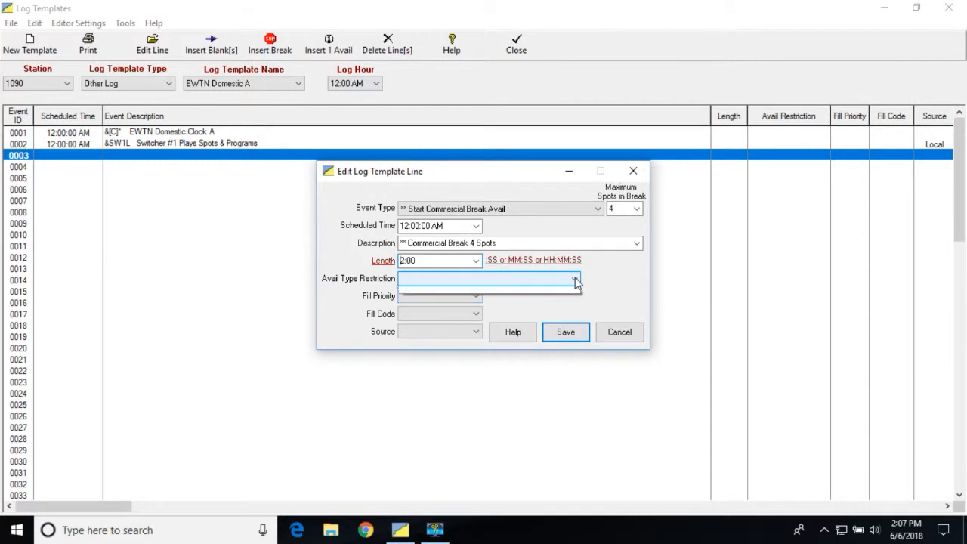
left_click(576, 281)
left_click(471, 299)
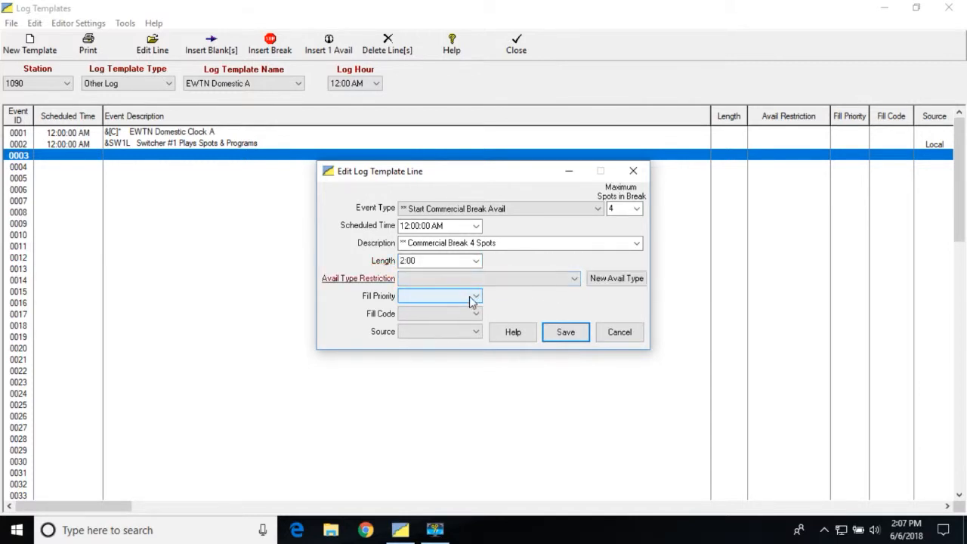
left_click(476, 298)
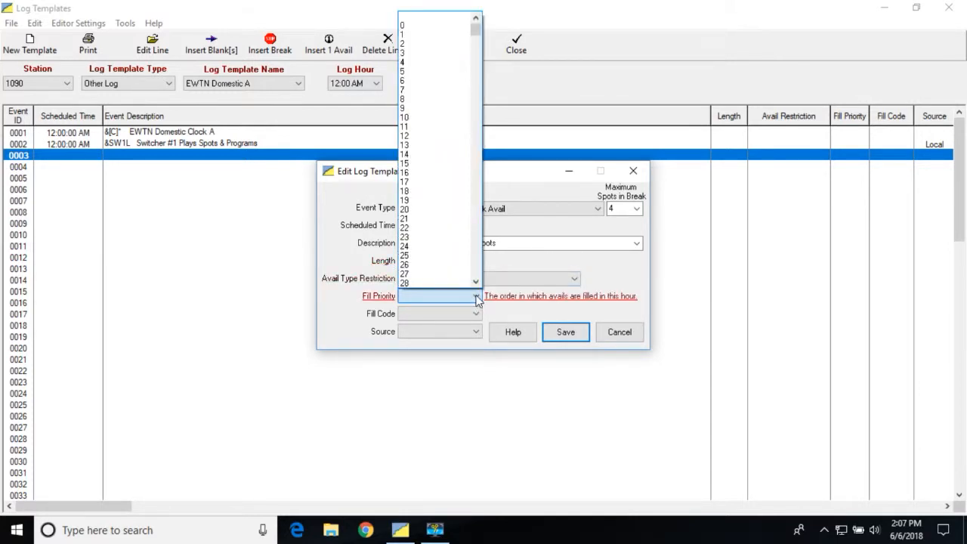
left_click(407, 26)
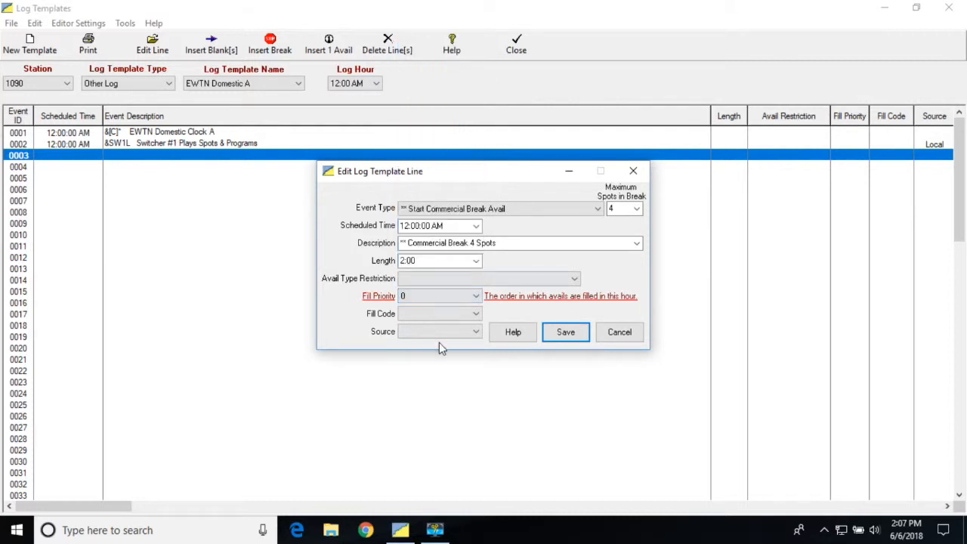
left_click(476, 313)
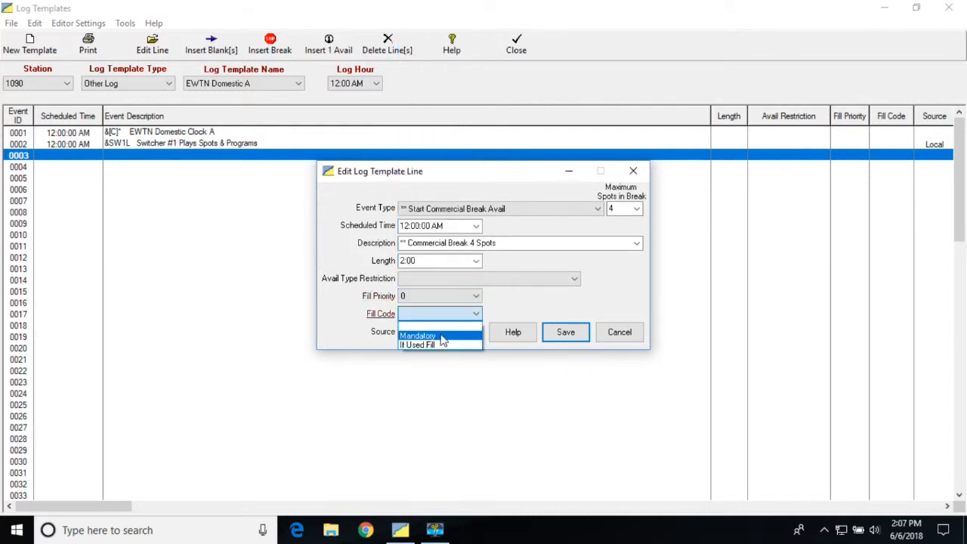
left_click(442, 336)
left_click(477, 334)
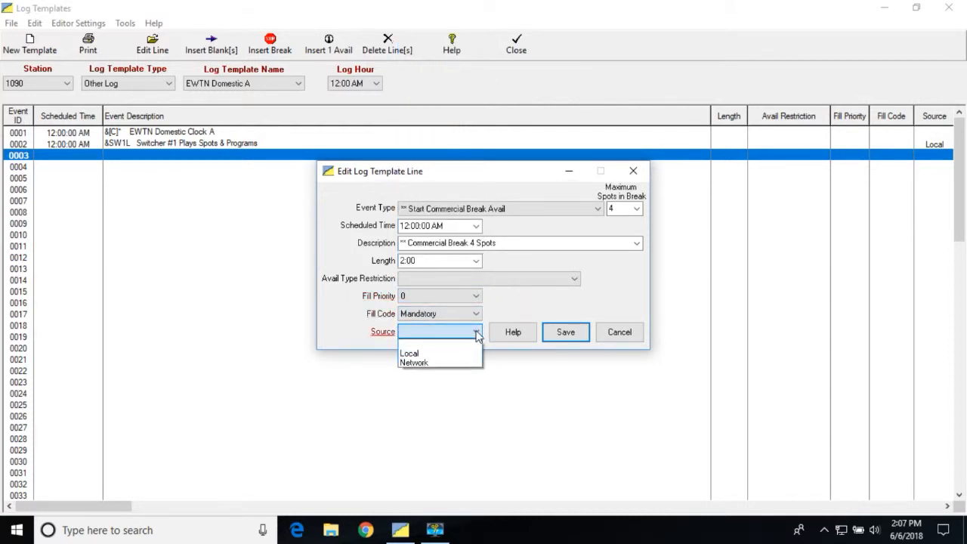
left_click(440, 353)
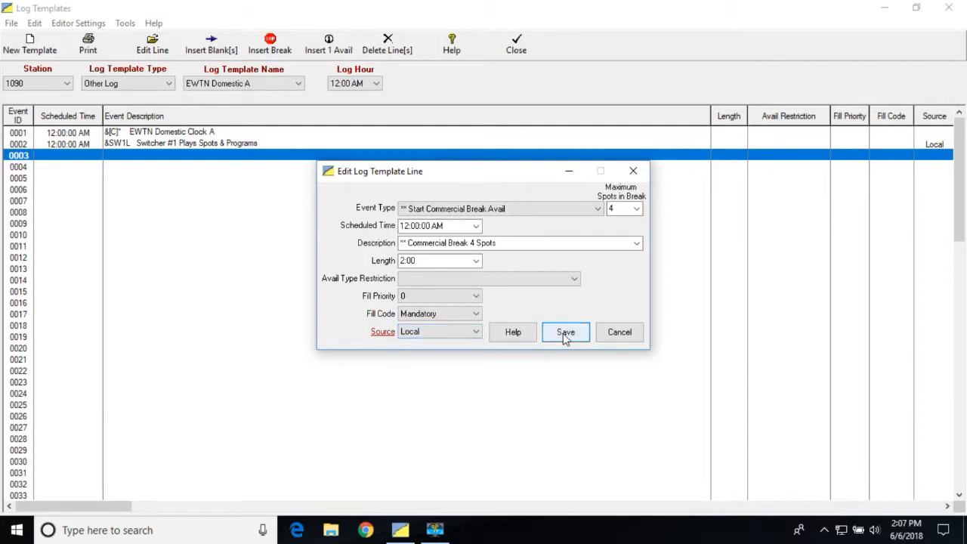
Step: Save the commercial break on line 0003 and set the scheduled time of template line 0007 to 12:02:00 AM
left_click(565, 332)
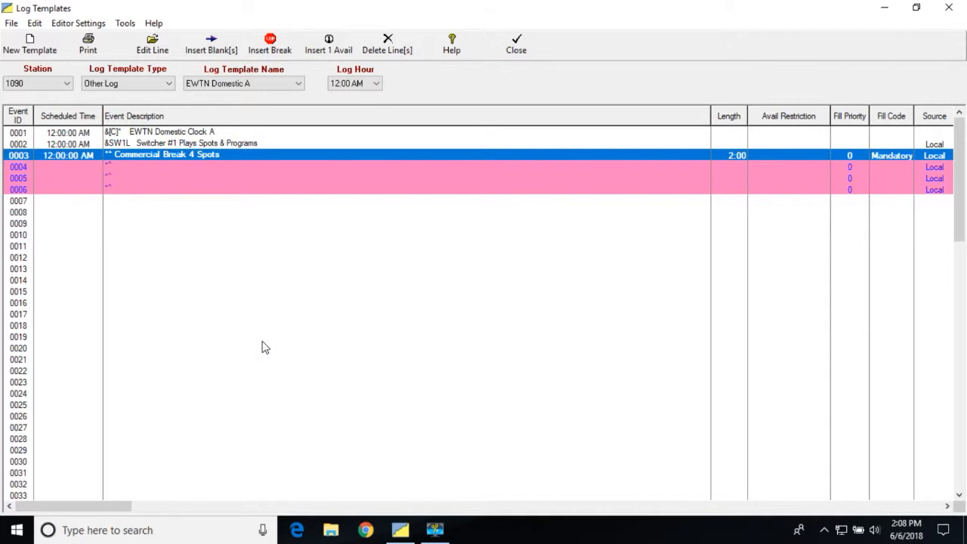
left_click(102, 201)
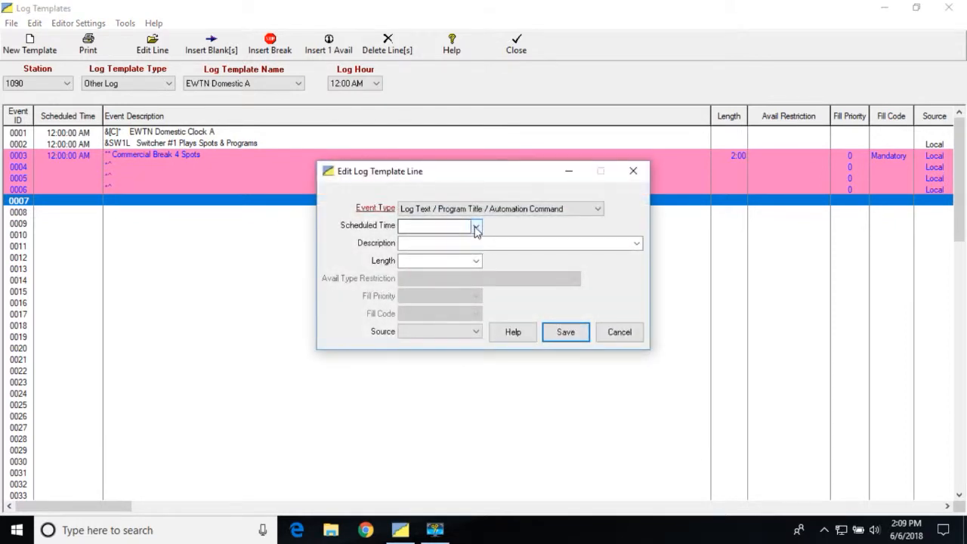
left_click(476, 226)
left_click(436, 258)
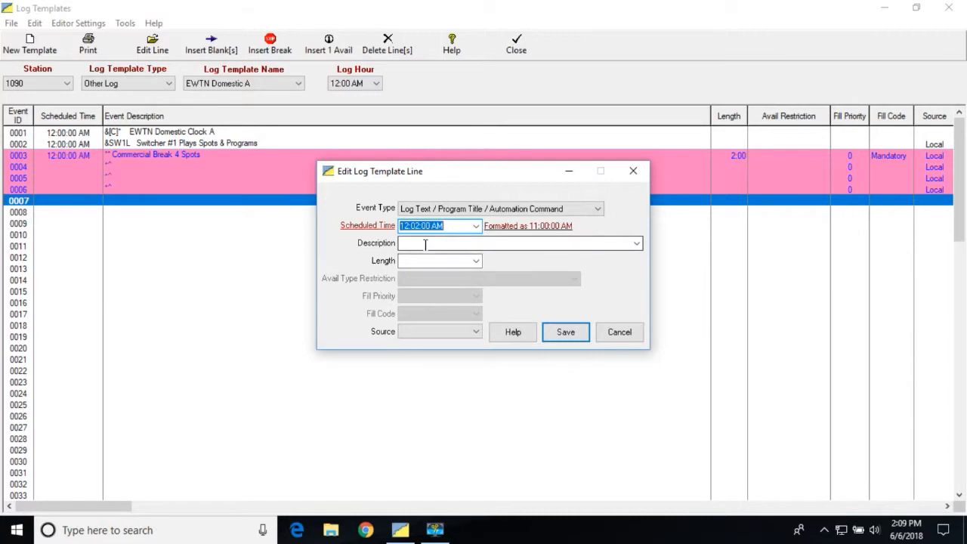
Step: Enter "&ProA Promo A Rotating Spots" as the description of line 0007
left_click(426, 244)
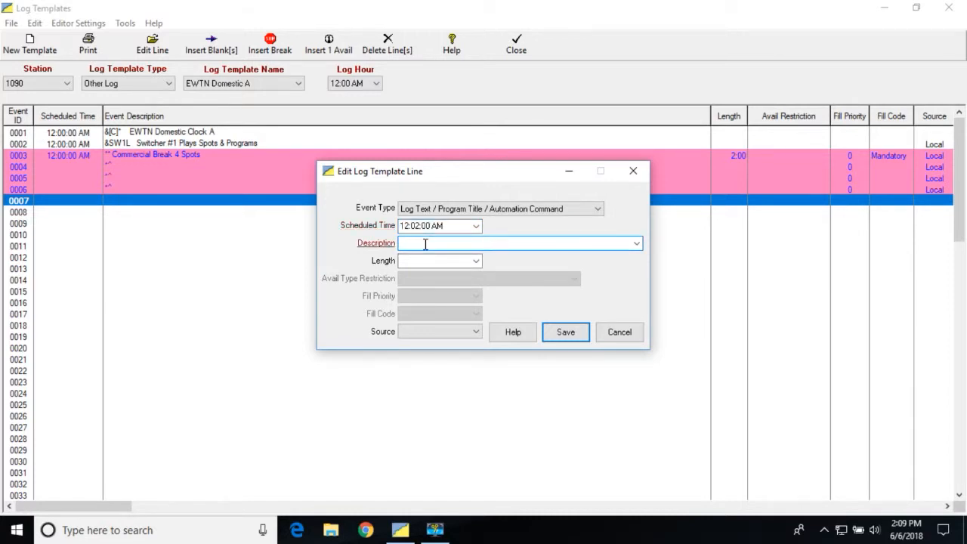
type("&")
type("Pro")
type("A   Promo A Rotation")
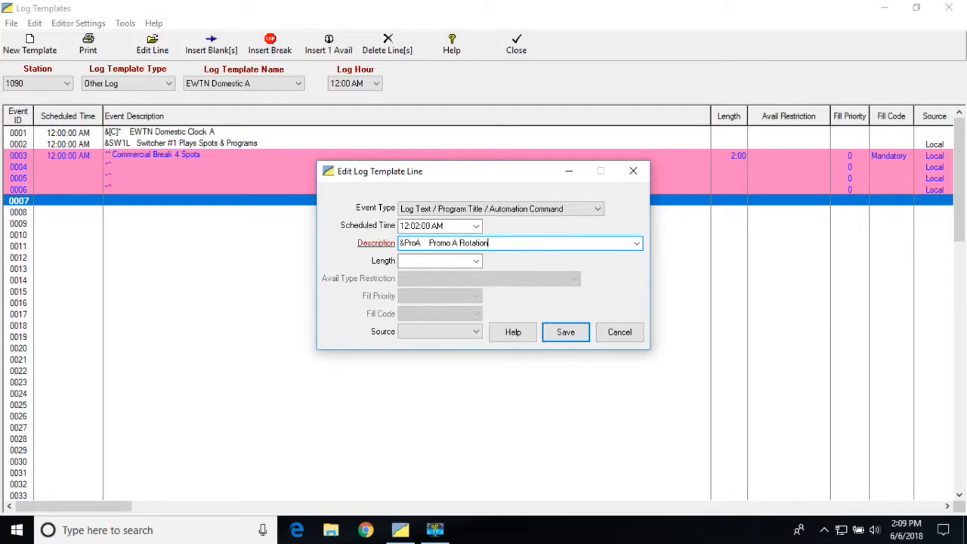
key("BackSpace")
key("BackSpace")
type("ng Spots")
Step: Give line 0007 a length of :15 and source Local, and save the line
left_click(474, 261)
left_click(405, 16)
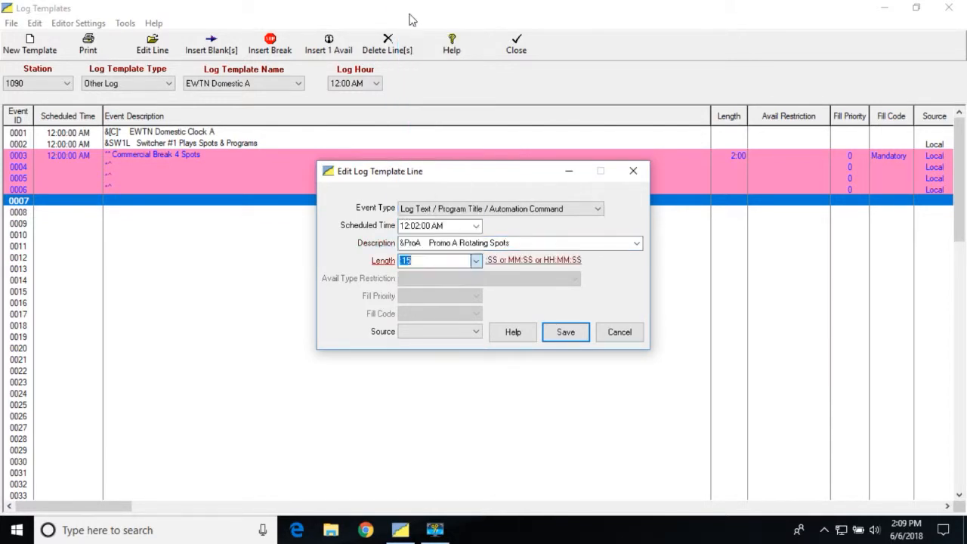
left_click(478, 337)
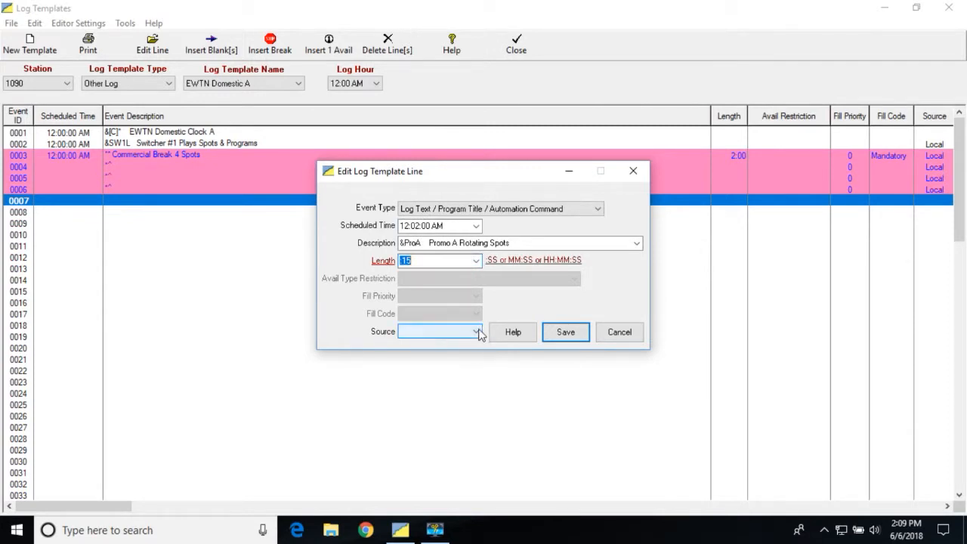
left_click(454, 352)
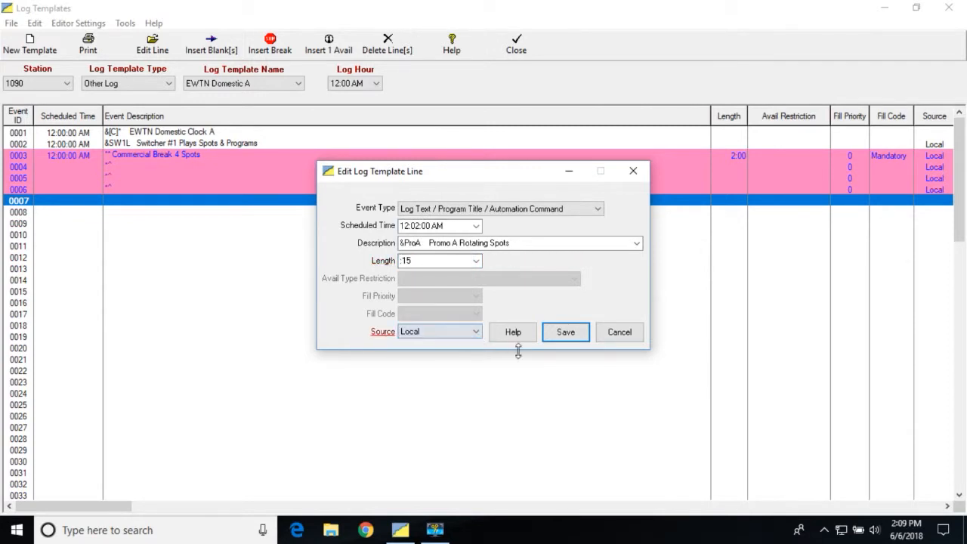
left_click(563, 334)
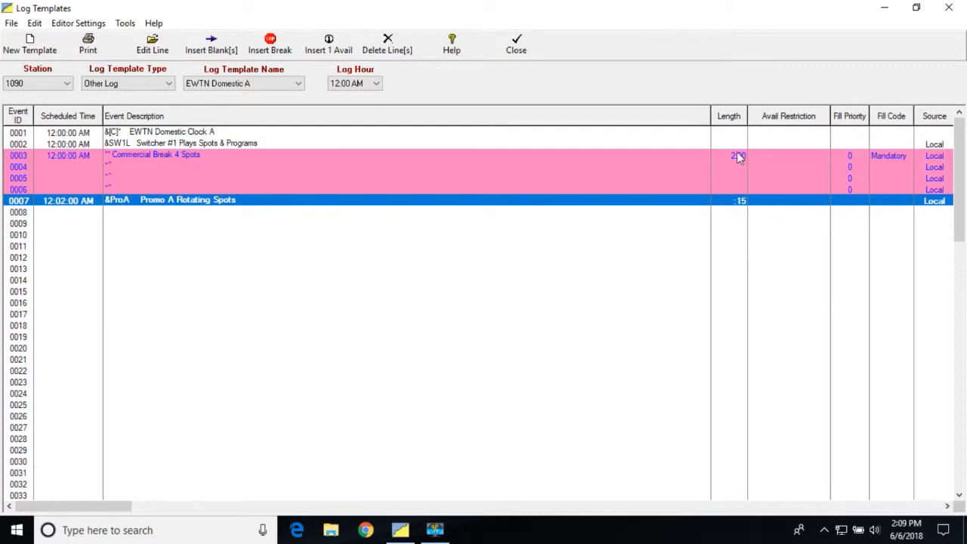
Step: Open template line 0008 for editing and set its scheduled time to 12:02:15 AM
left_click(86, 215)
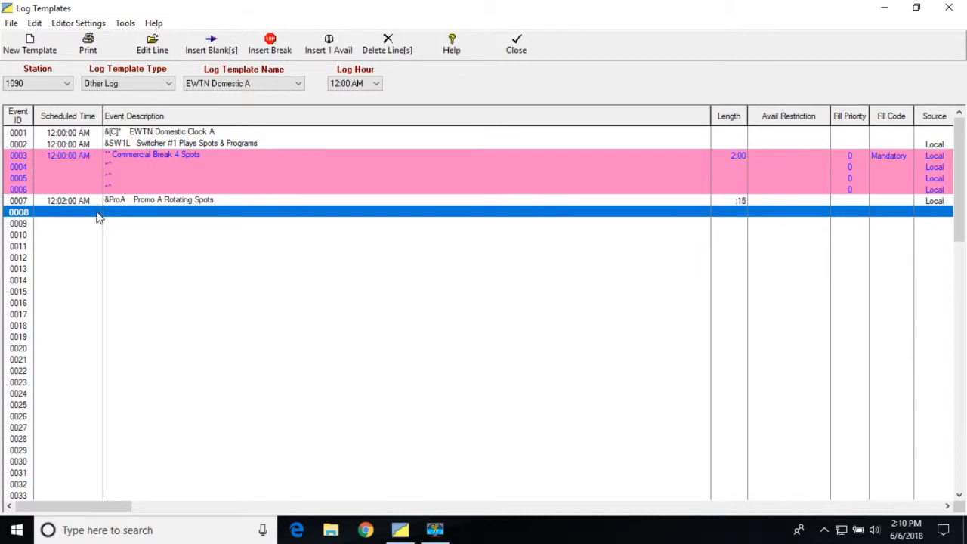
double_click(96, 212)
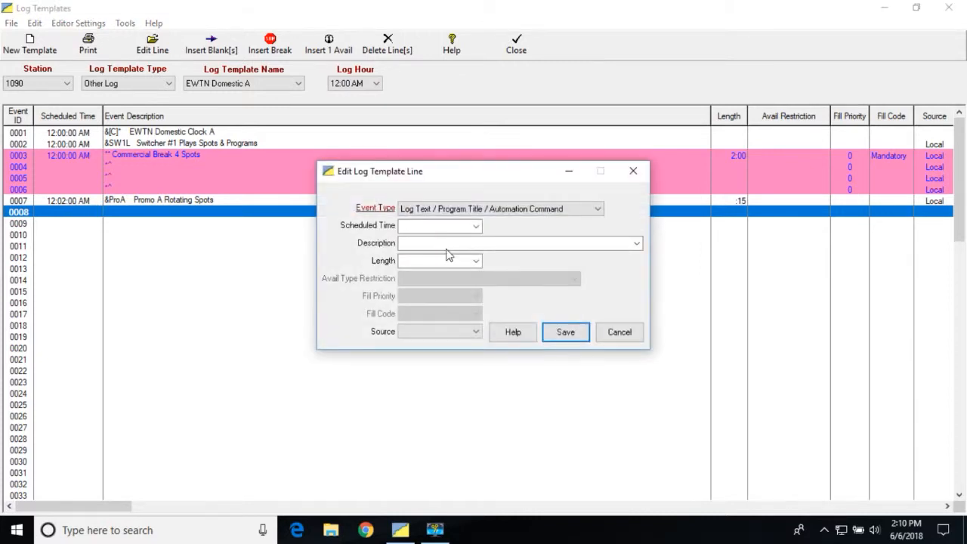
left_click(476, 226)
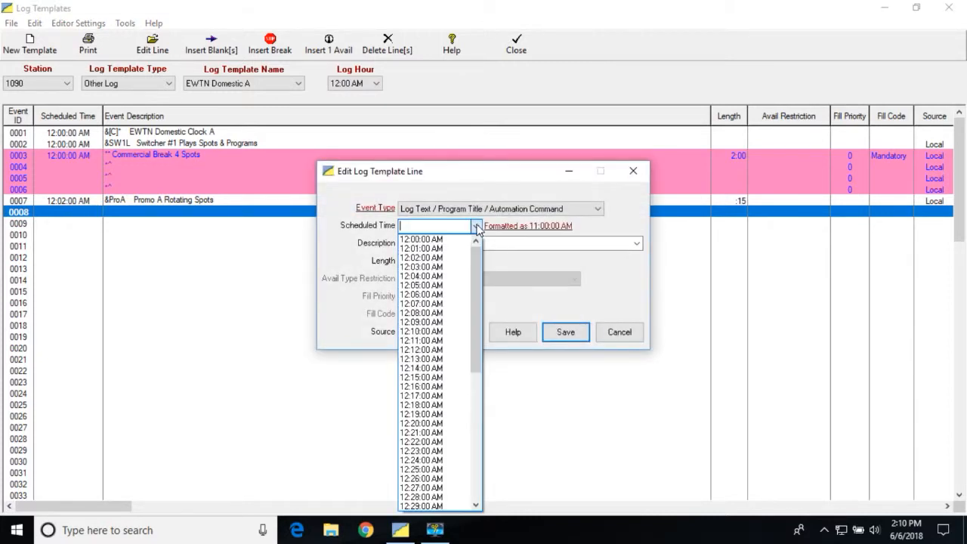
left_click(428, 258)
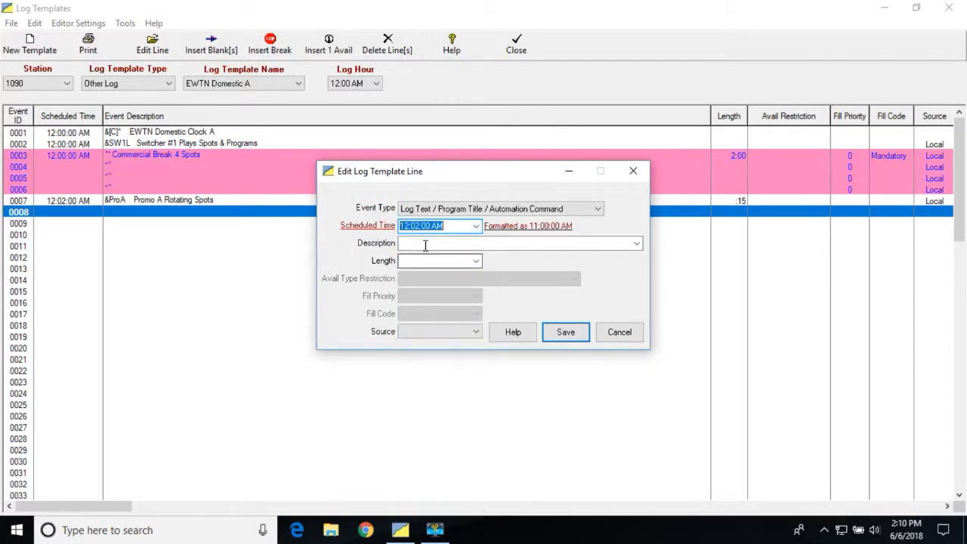
left_click(430, 225)
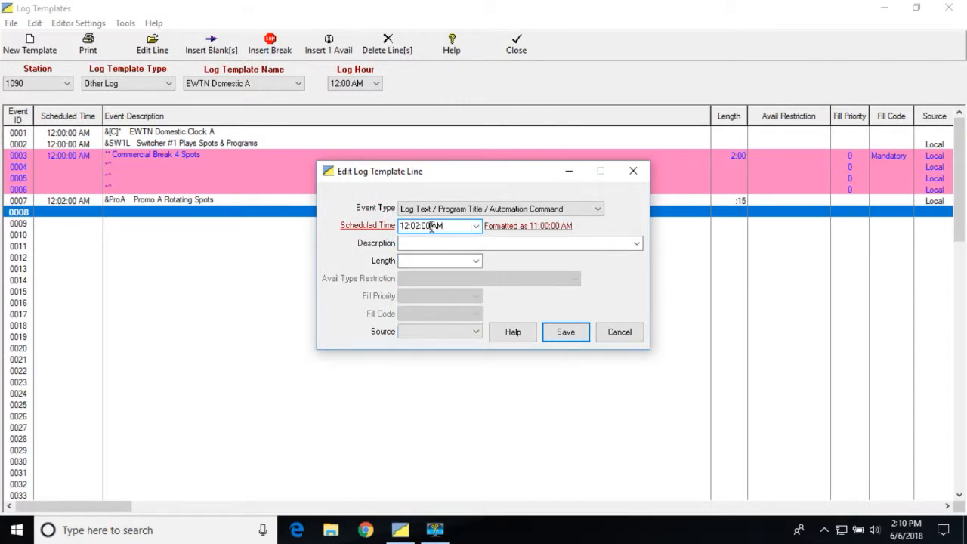
key("BackSpace")
key("BackSpace")
type("15")
left_click(422, 243)
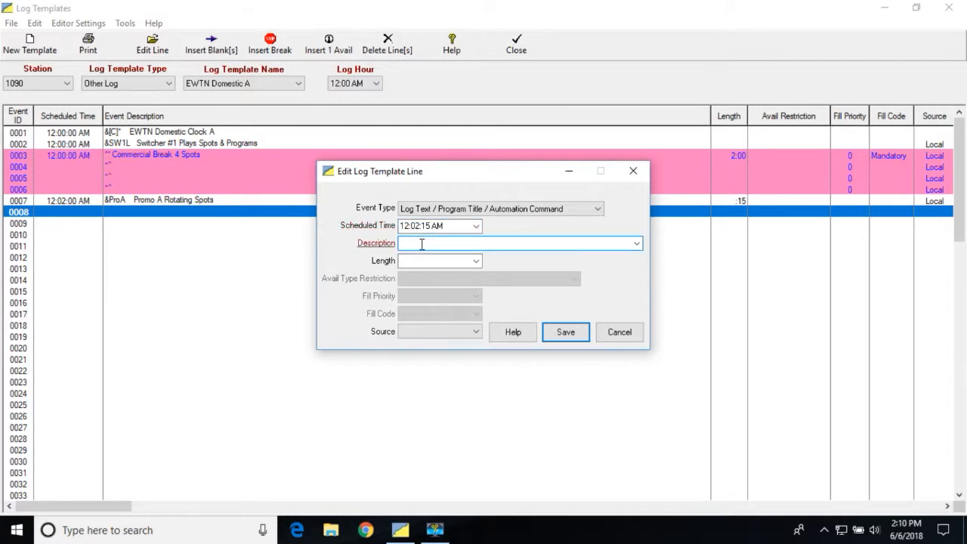
type("SW4L   Switches EWTN")
key("BackSpace")
key("BackSpace")
key("BackSpace")
key("BackSpace")
key("BackSpace")
key("BackSpace")
key("BackSpace")
key("BackSpace")
key("BackSpace")
key("BackSpace")
key("BackSpace")
key("BackSpace")
key("BackSpace")
key("BackSpace")
key("BackSpace")
key("BackSpace")
key("BackSpace")
key("BackSpace")
key("BackSpace")
Step: Enter "&SW4L Switches EWTN Domestic On the Air" as the description of line 0008
type("&SW4L   Switches EWTN Dome")
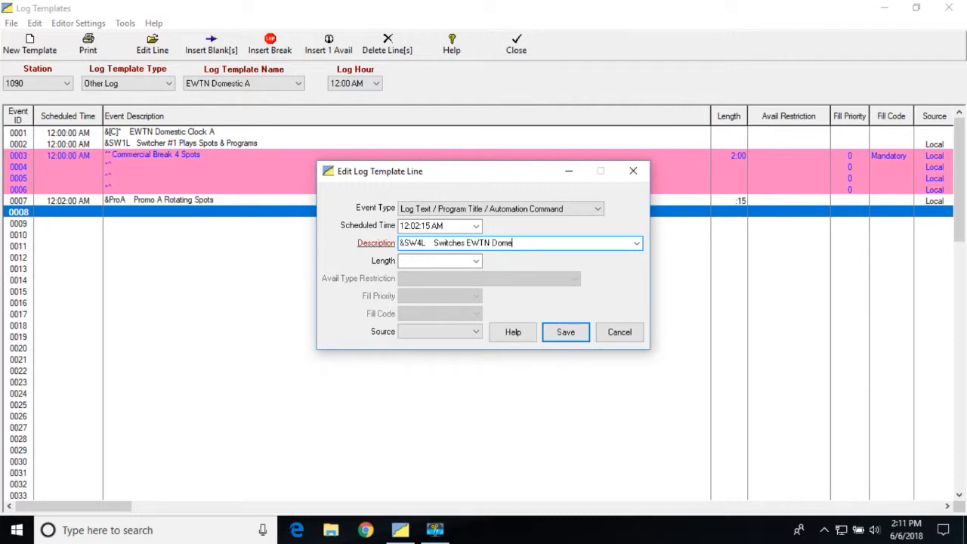
type("stic On the Air")
Step: Set line 0008's source to Local, add an asterisk directly after &SW4L in its description, and save the line
left_click(477, 333)
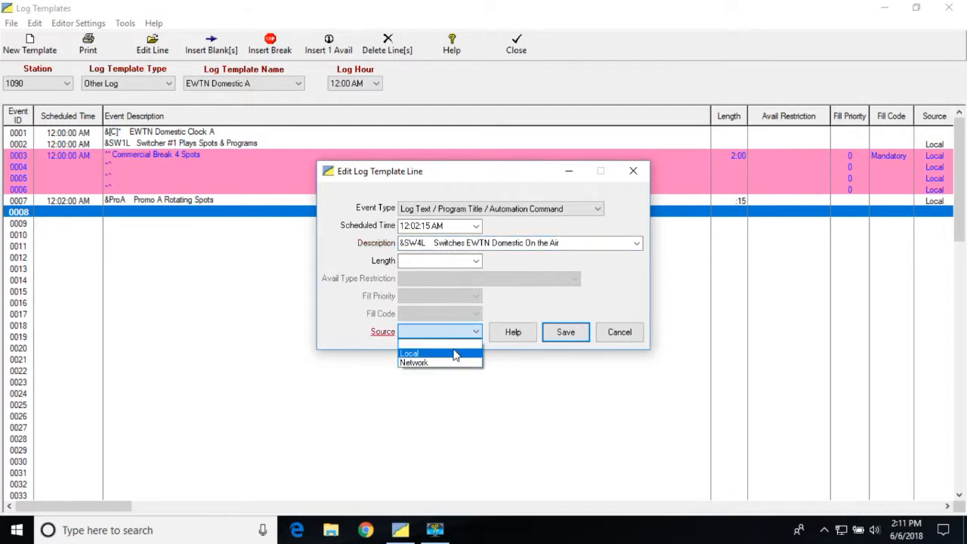
left_click(455, 354)
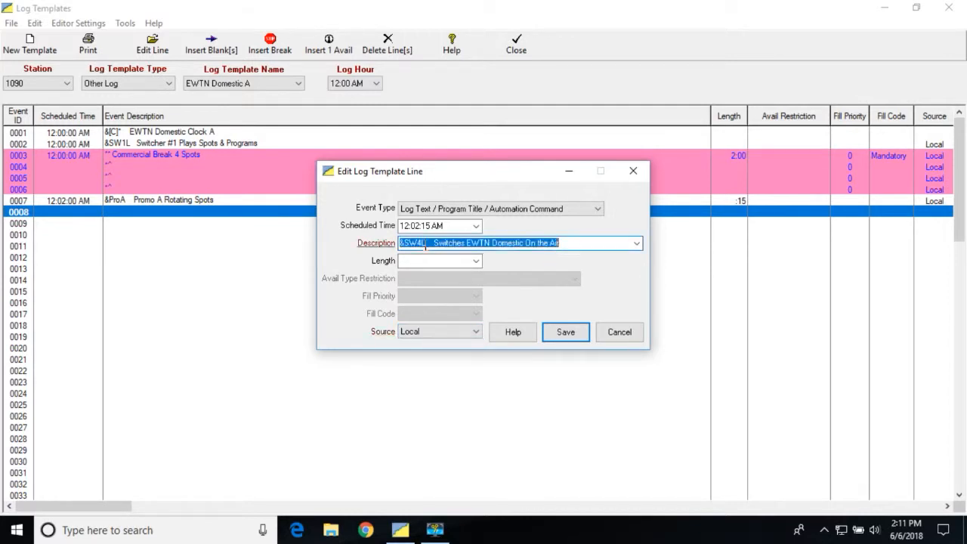
double_click(427, 245)
left_click(428, 244)
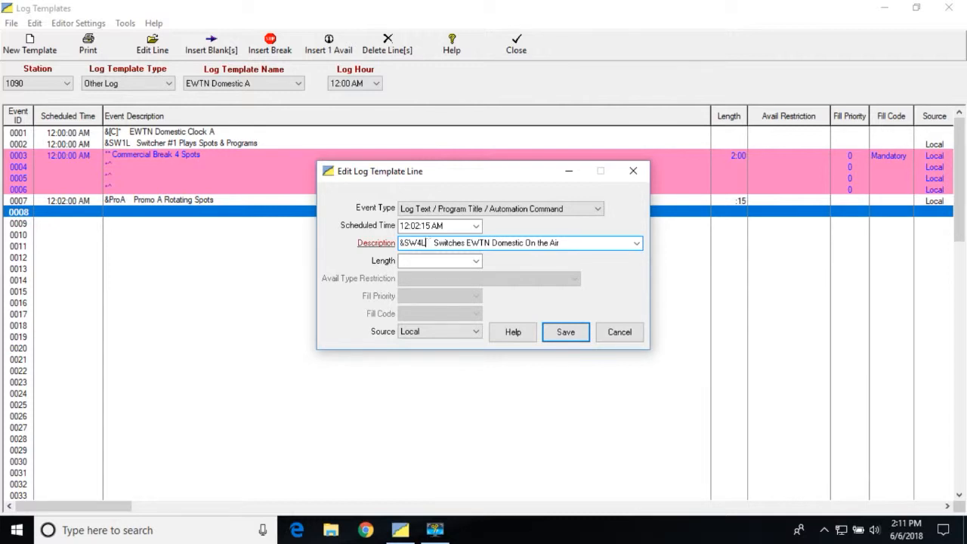
type("'")
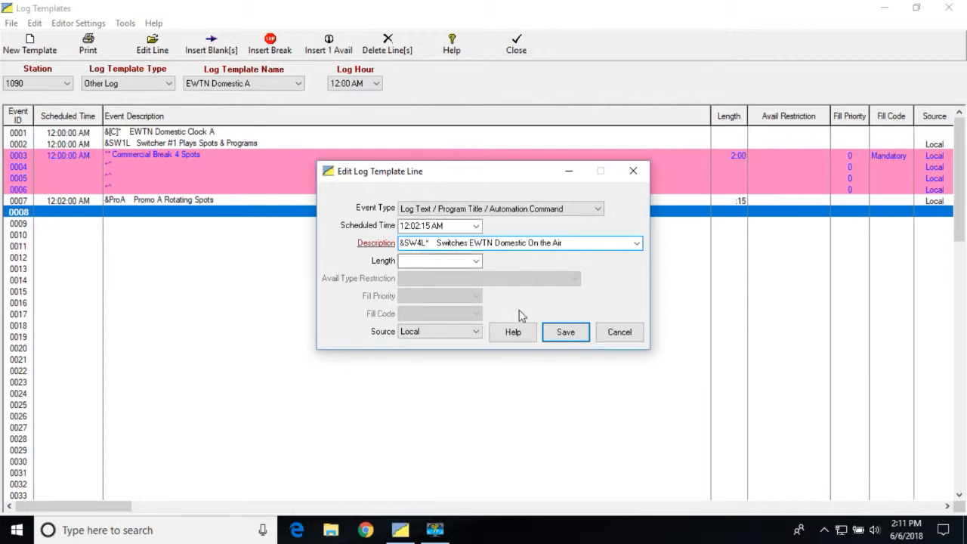
left_click(563, 334)
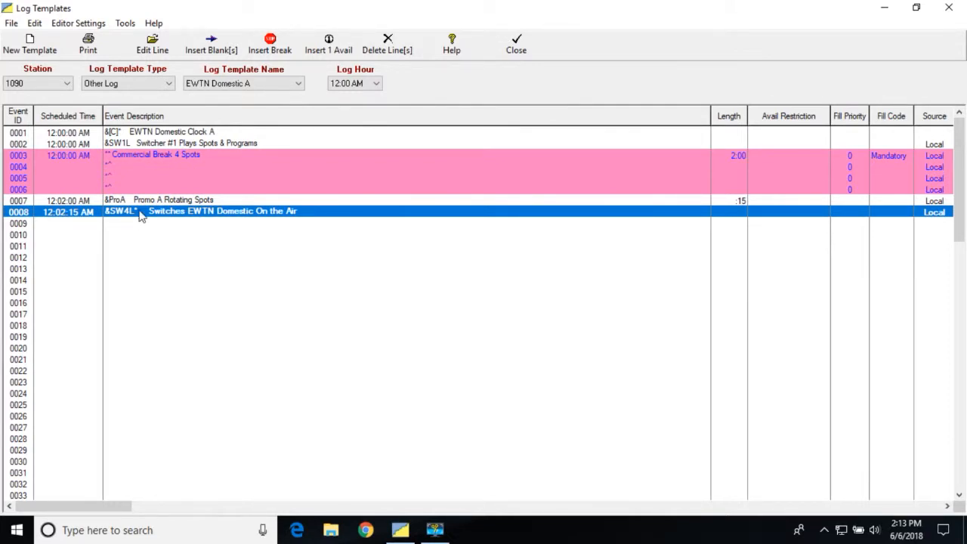
Step: Open template line 0009 for editing and set its scheduled time to 12:02:15 AM
left_click(66, 225)
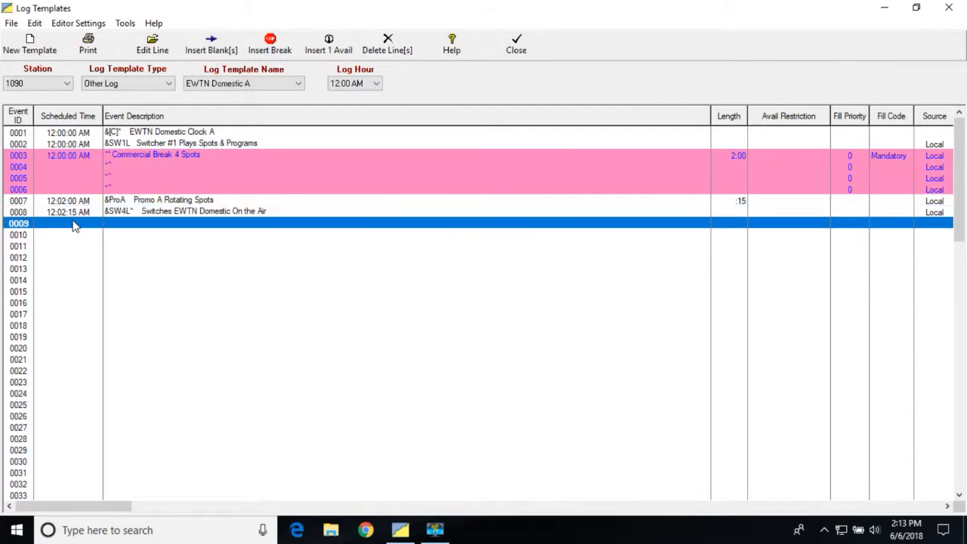
double_click(153, 222)
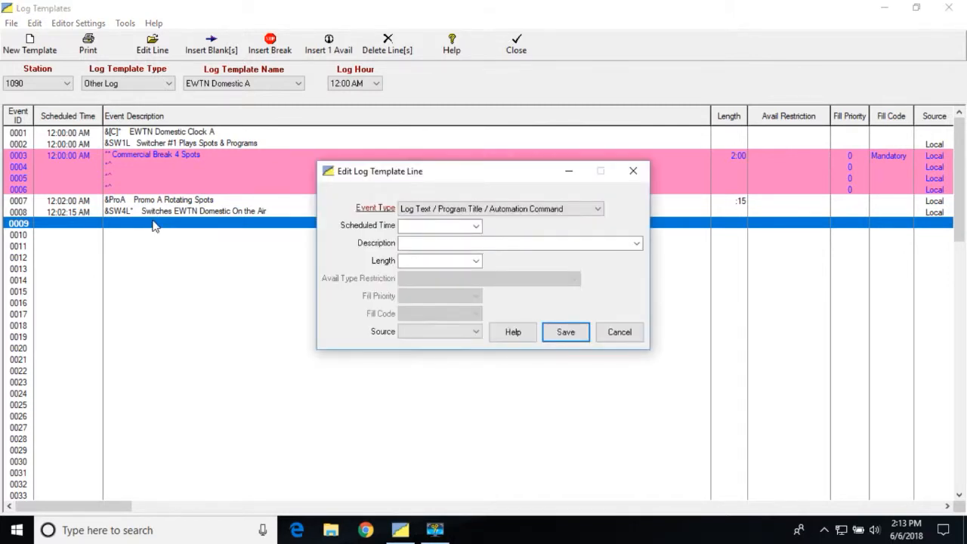
left_click(477, 228)
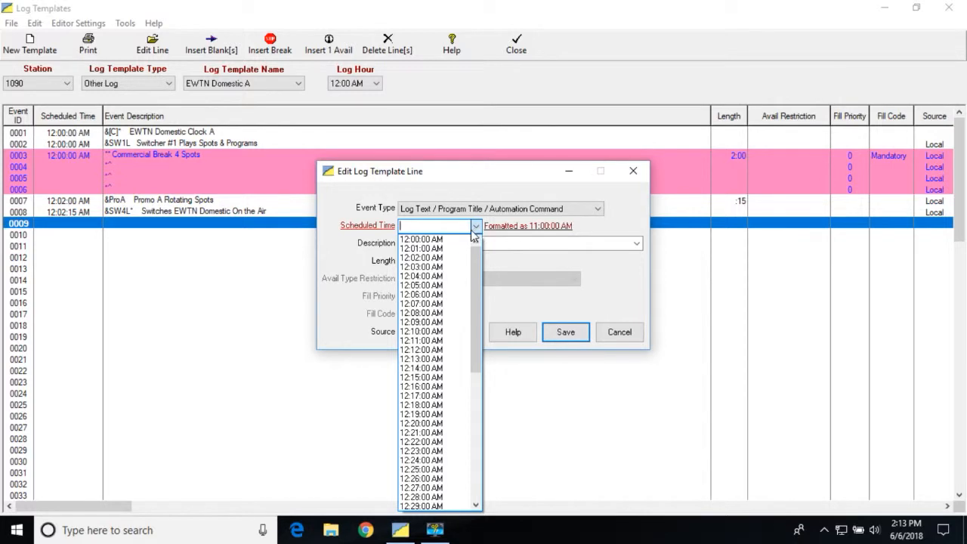
left_click(446, 258)
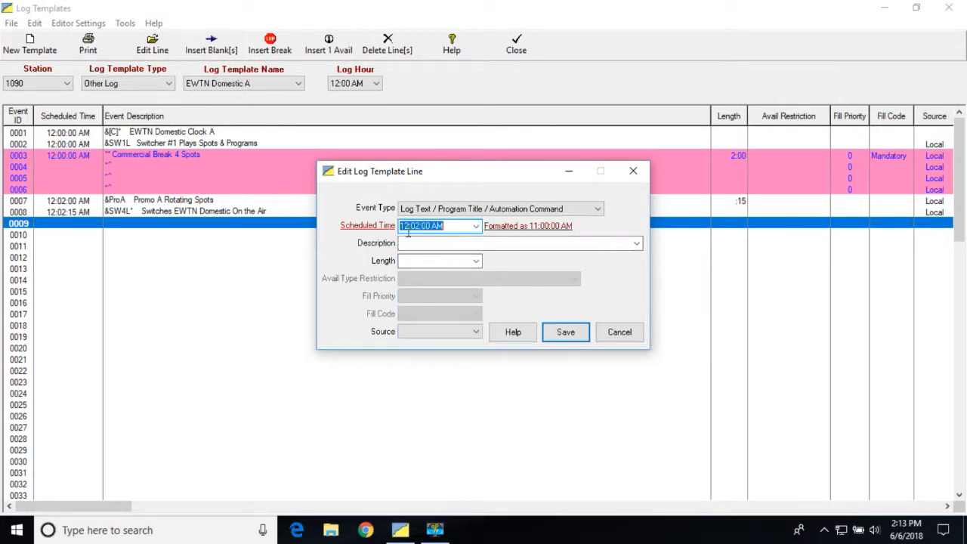
left_click(430, 227)
key("BackSpace")
key("BackSpace")
type("15")
Step: Enter "&PGMID Metadata" as the description of line 0009
left_click(424, 244)
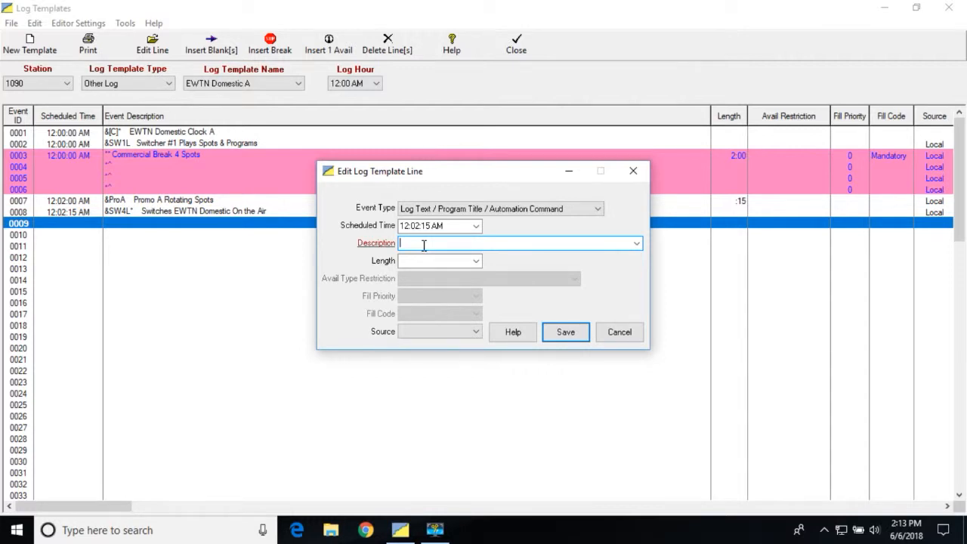
type("&")
type("PGMID     Metadata")
Step: Give line 0009 a length of :15 and source Local, and save the line
left_click(476, 261)
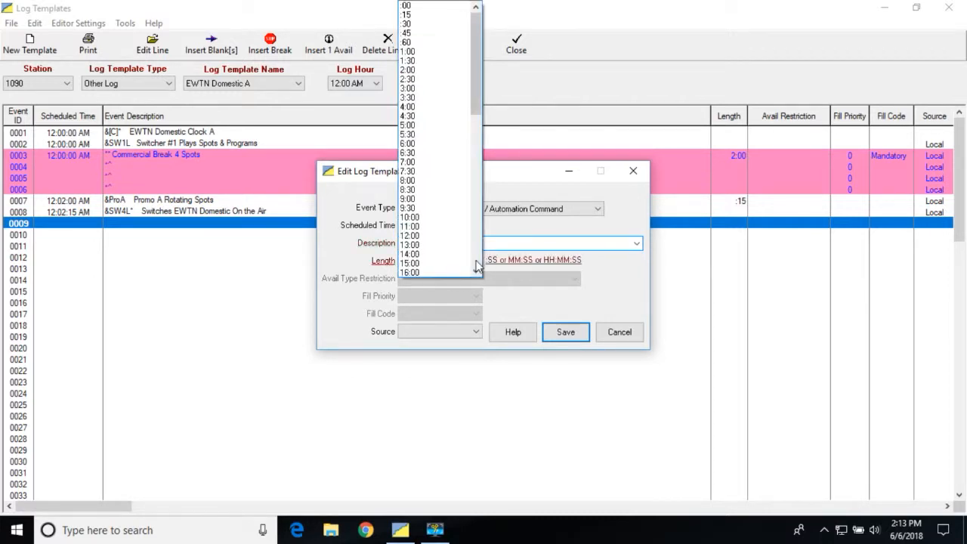
left_click(444, 15)
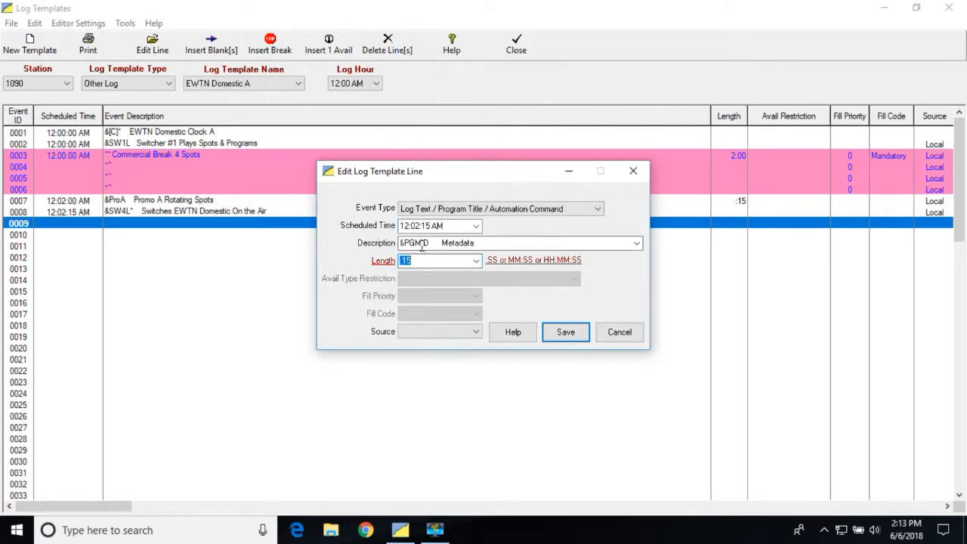
left_click(476, 332)
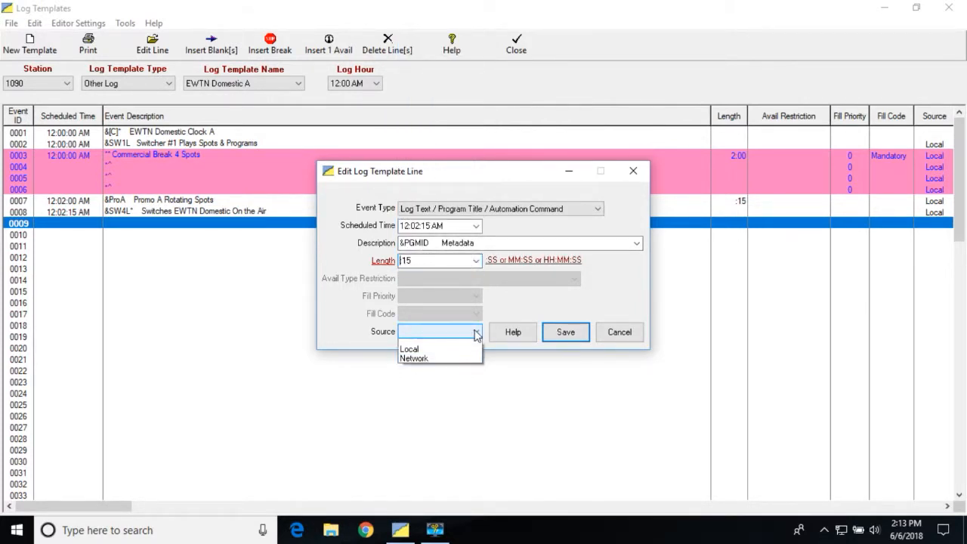
left_click(444, 352)
left_click(568, 336)
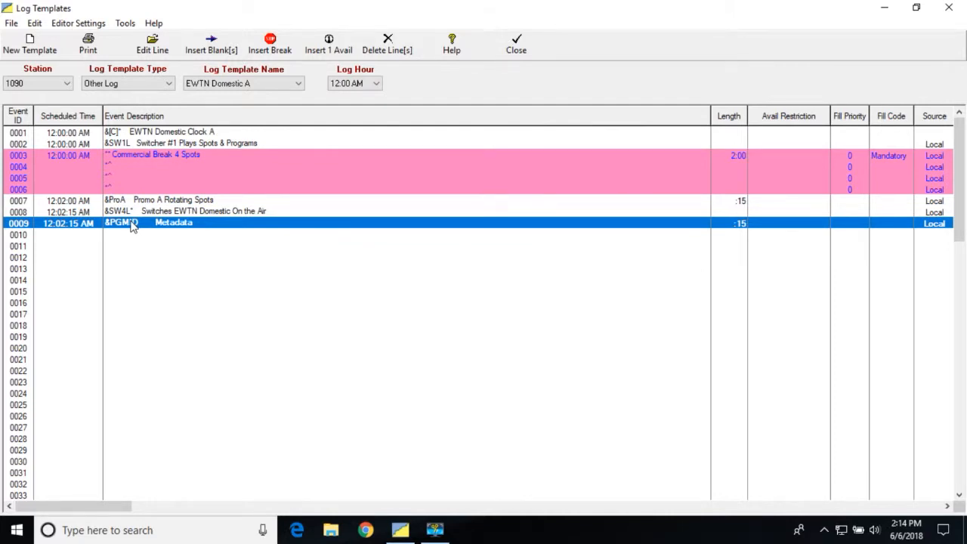
Step: Open template line 0011 for editing and set its scheduled time to 12:30:00 AM
left_click(34, 247)
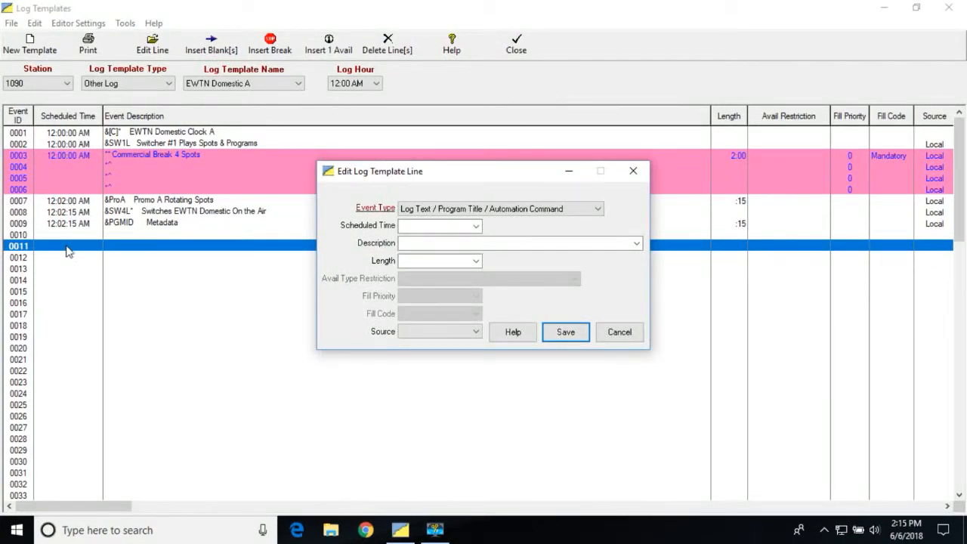
left_click(477, 227)
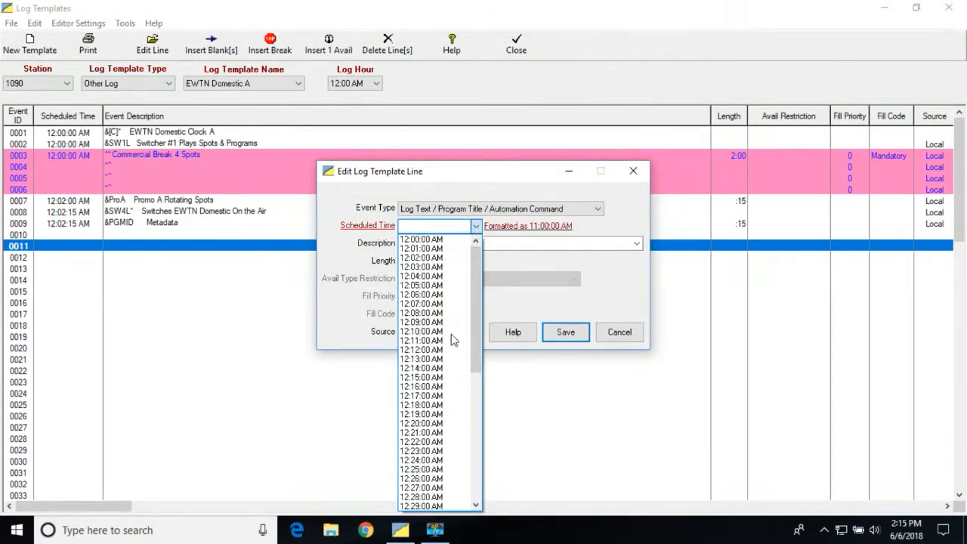
scroll(478, 507, "down", 4)
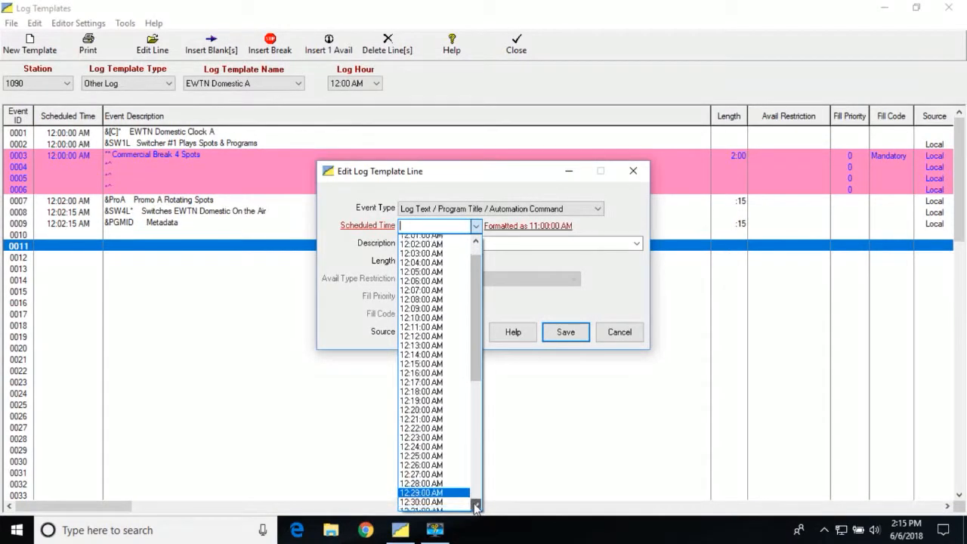
left_click(443, 479)
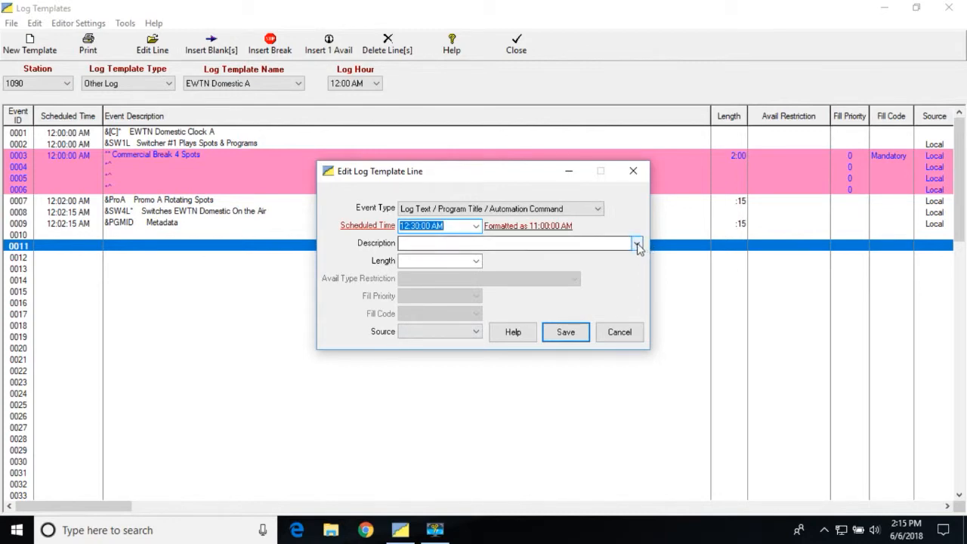
Step: Enter "&SW1L Switcher #1 Plays Spots & Programs" as the description of line 0011
left_click(637, 245)
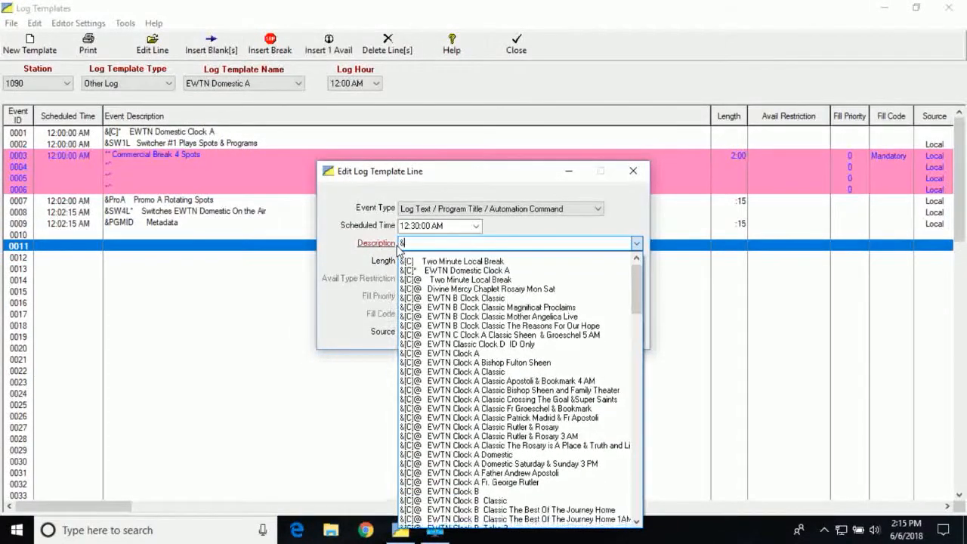
type("&sw")
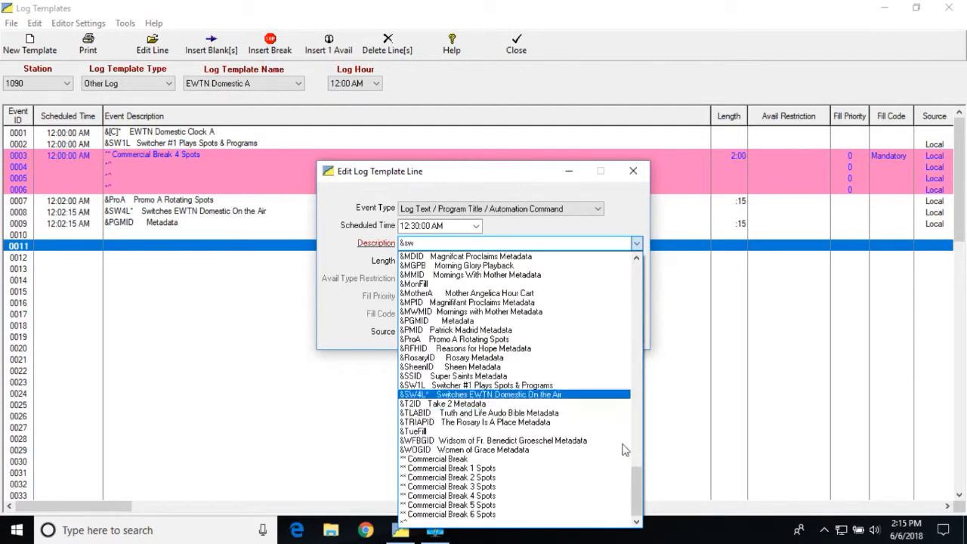
left_click_drag(644, 493, 610, 499)
left_click(758, 367)
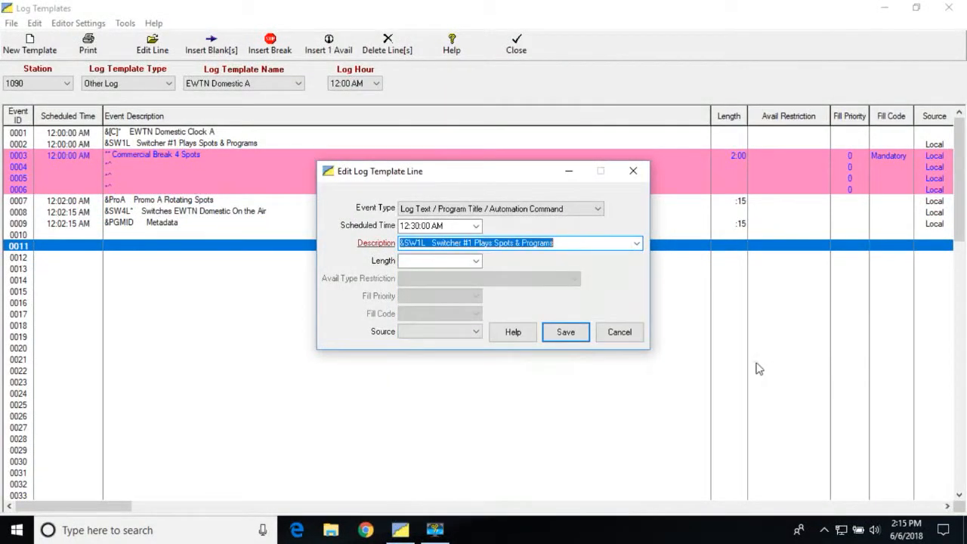
left_click(575, 244)
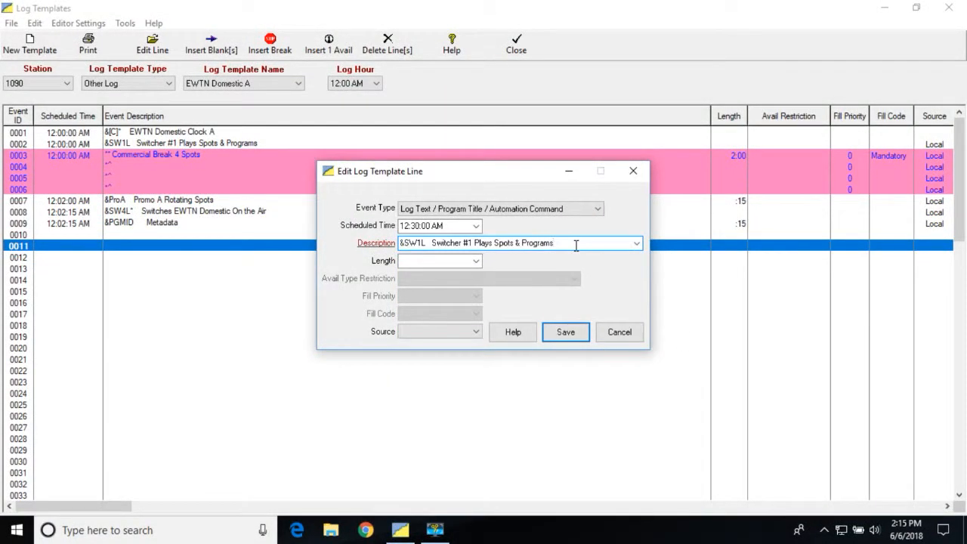
Step: Set line 0011's source to Local, add an asterisk directly after &SW1L in its description, and save the line
left_click(476, 333)
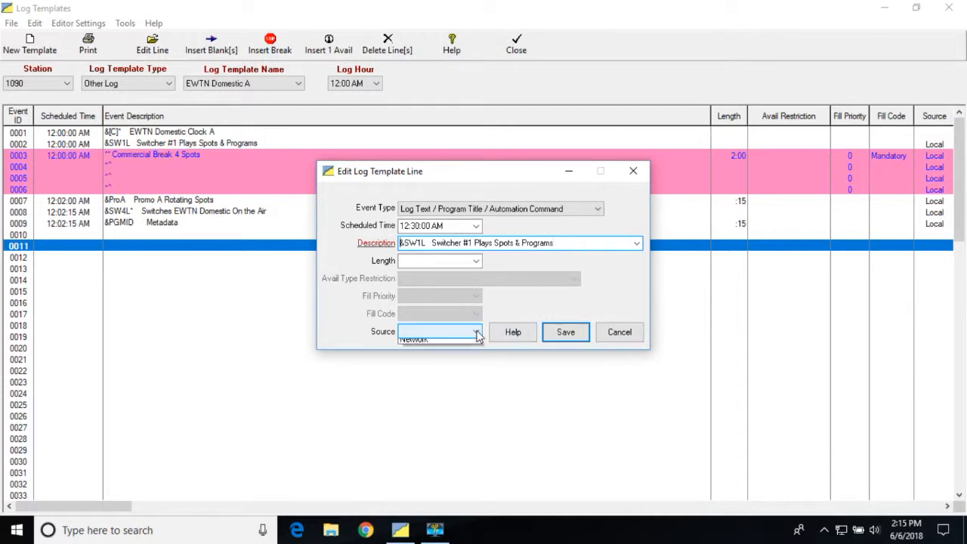
left_click(443, 355)
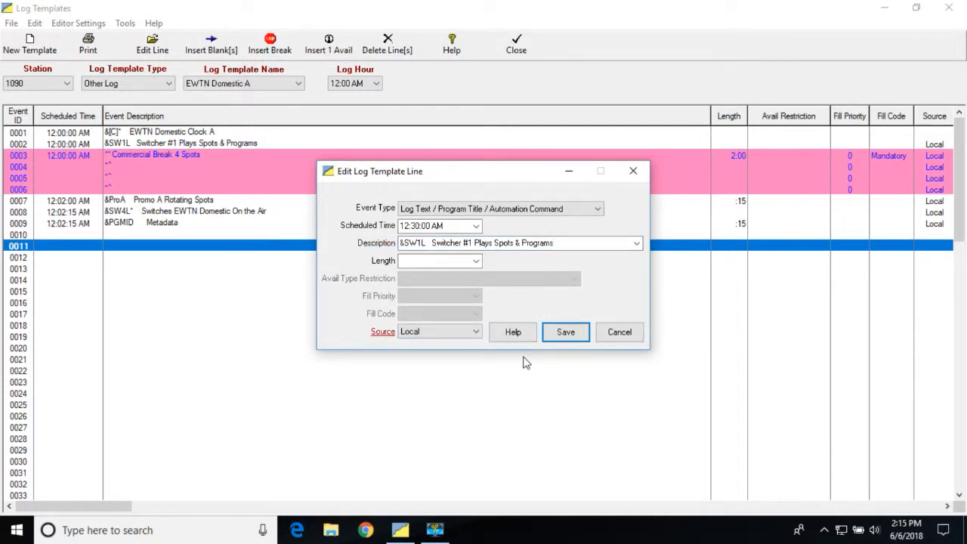
left_click(425, 244)
double_click(426, 243)
left_click(425, 244)
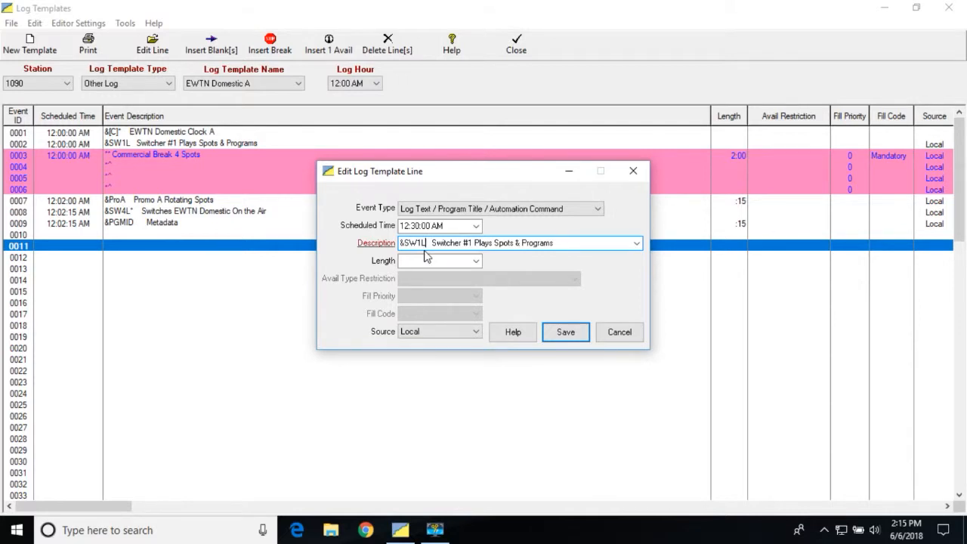
type("*")
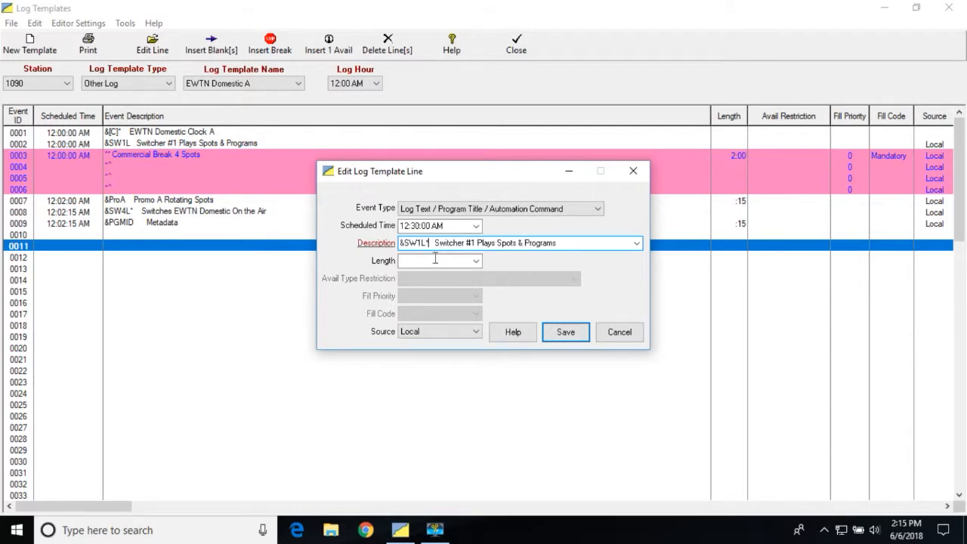
left_click(563, 333)
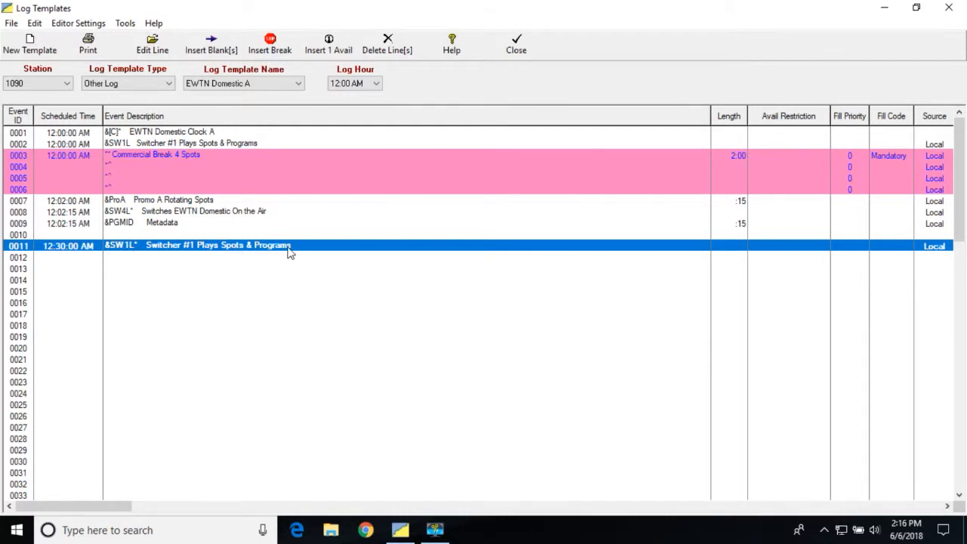
Step: Open template line 0012 for editing and set its scheduled time to 12:30:00 AM
left_click(81, 257)
double_click(81, 258)
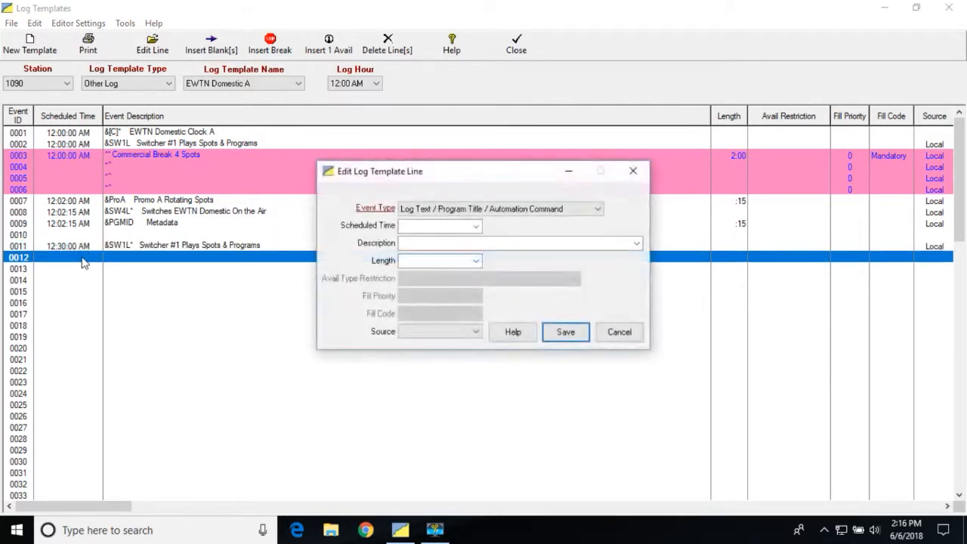
left_click(476, 226)
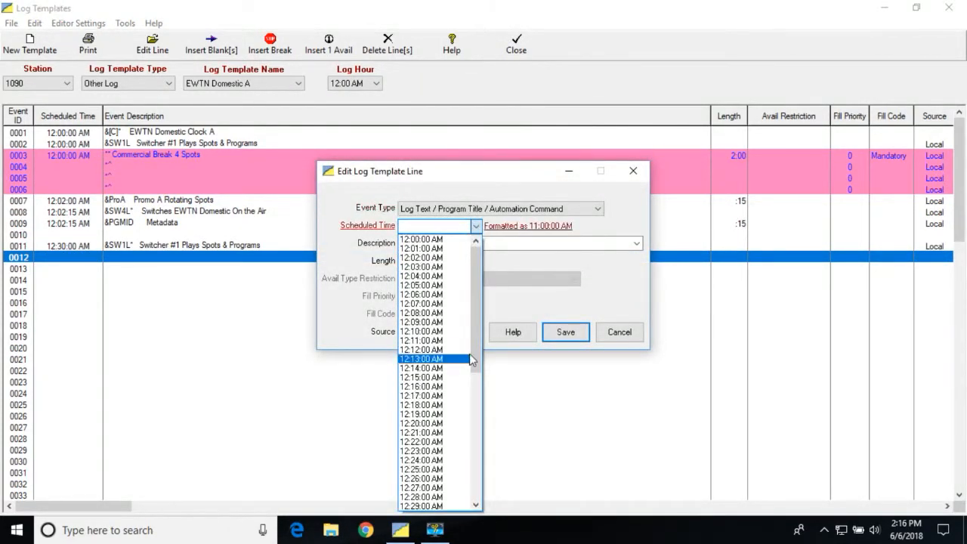
left_click_drag(476, 353, 475, 423)
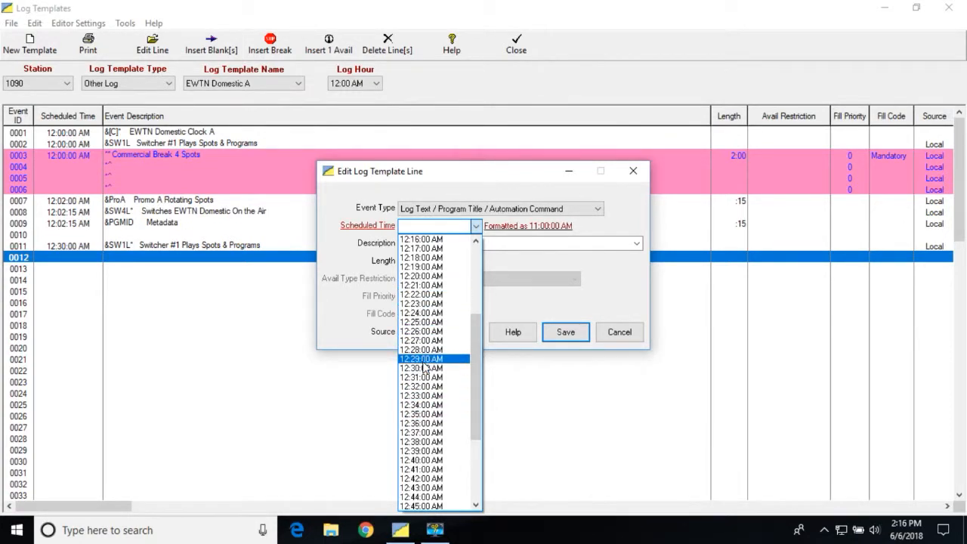
left_click(423, 369)
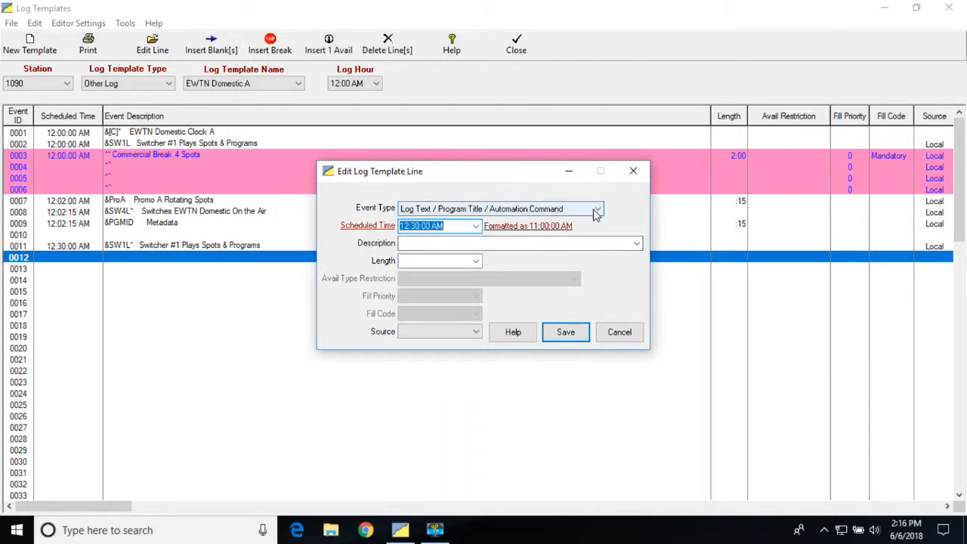
Step: Make line 0012 a Start Commercial Break Avail with a maximum of 2 spots, described as "** Commercial Break 2 Spots"
left_click(456, 242)
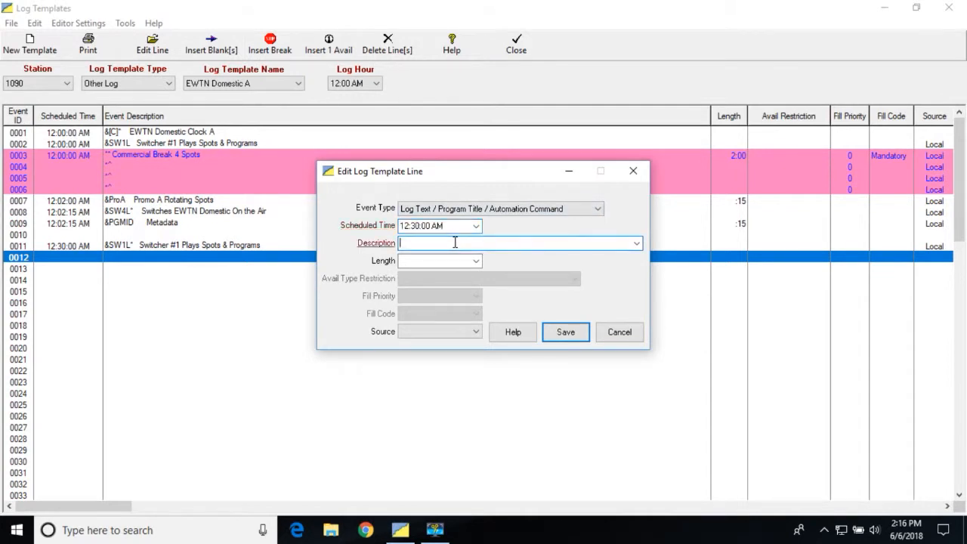
left_click(584, 210)
left_click(527, 222)
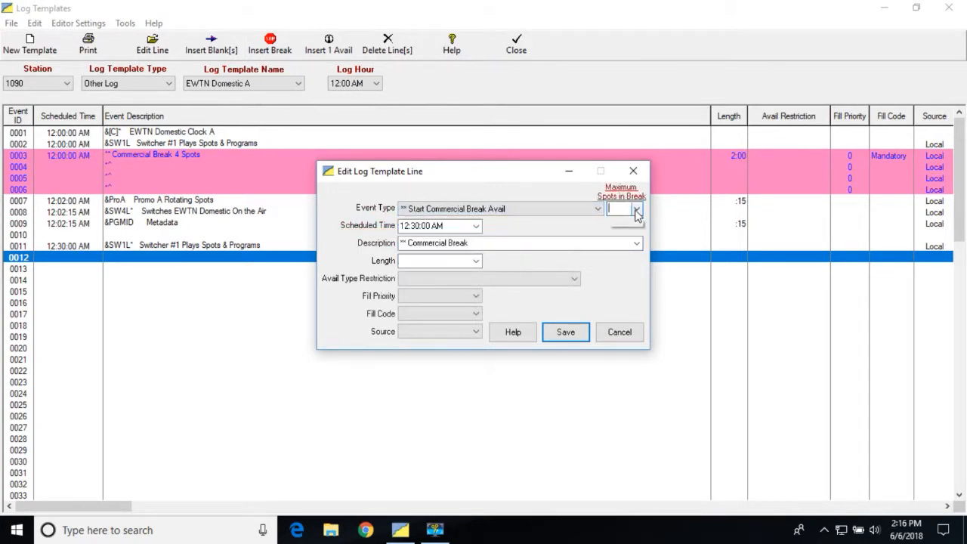
left_click(636, 209)
left_click(612, 233)
left_click(635, 244)
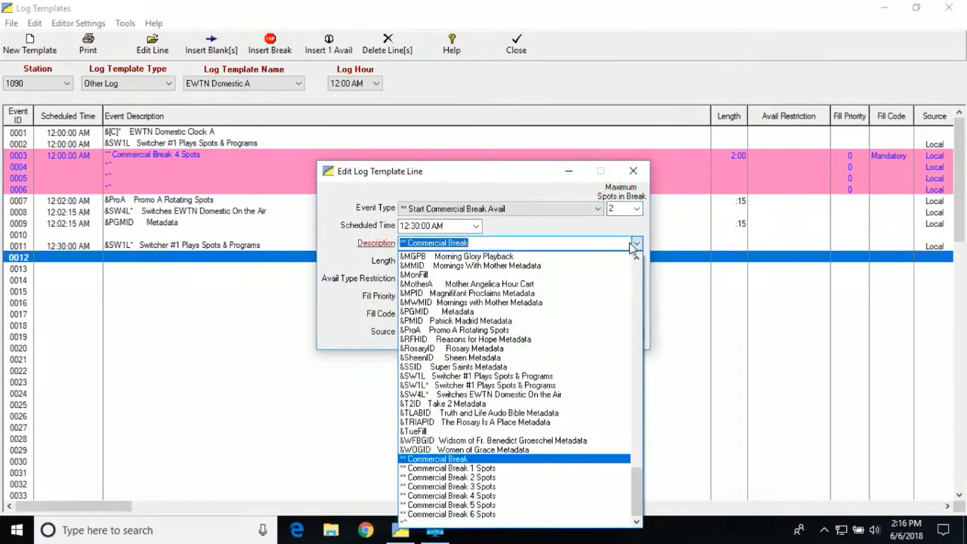
left_click(469, 478)
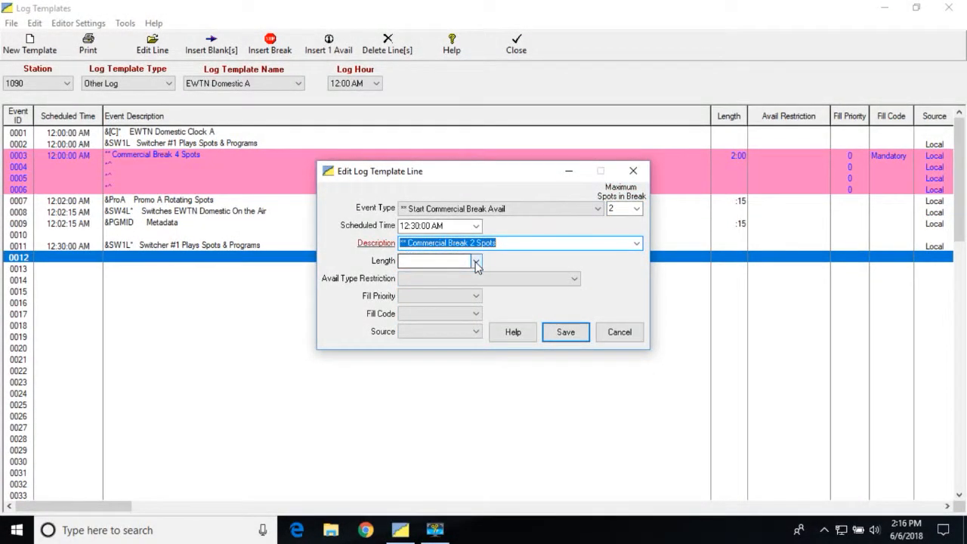
Step: Give line 0012 a length of 1:00, fill priority 0, fill code Mandatory and source Local, and save the break
left_click(476, 262)
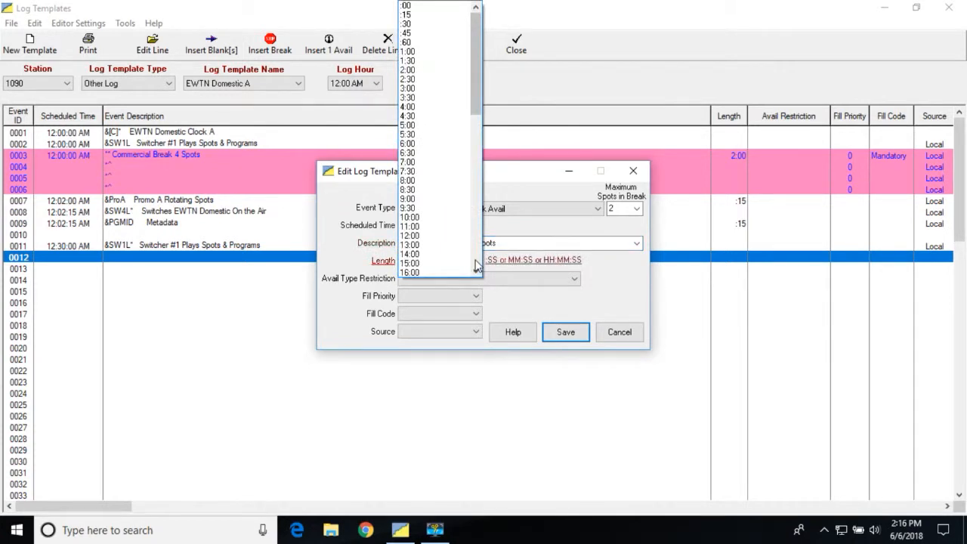
left_click(424, 52)
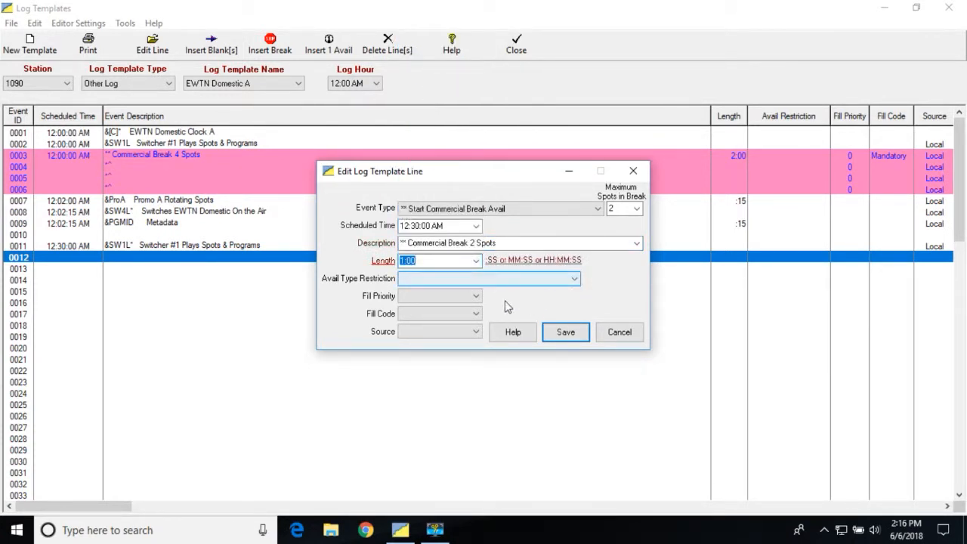
left_click(474, 296)
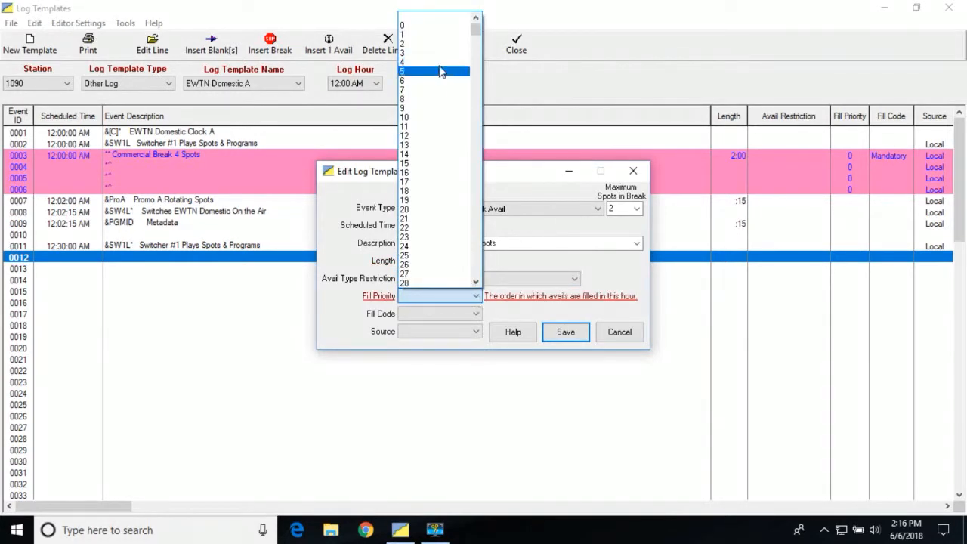
left_click(435, 25)
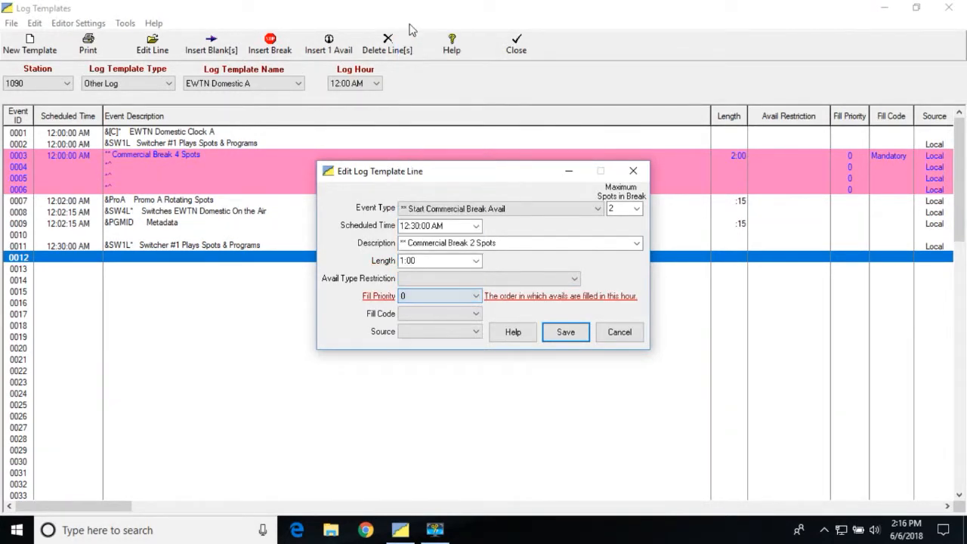
left_click(476, 314)
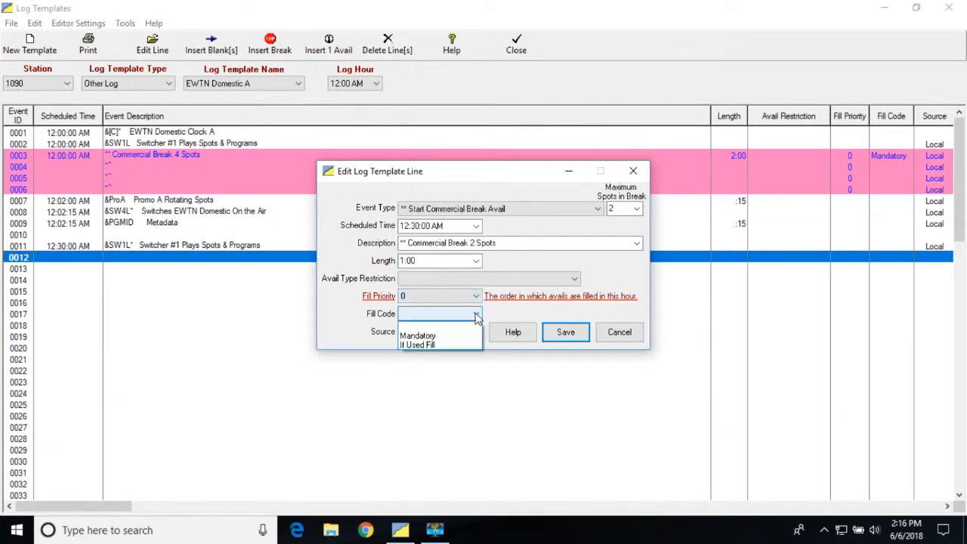
left_click(435, 336)
left_click(476, 332)
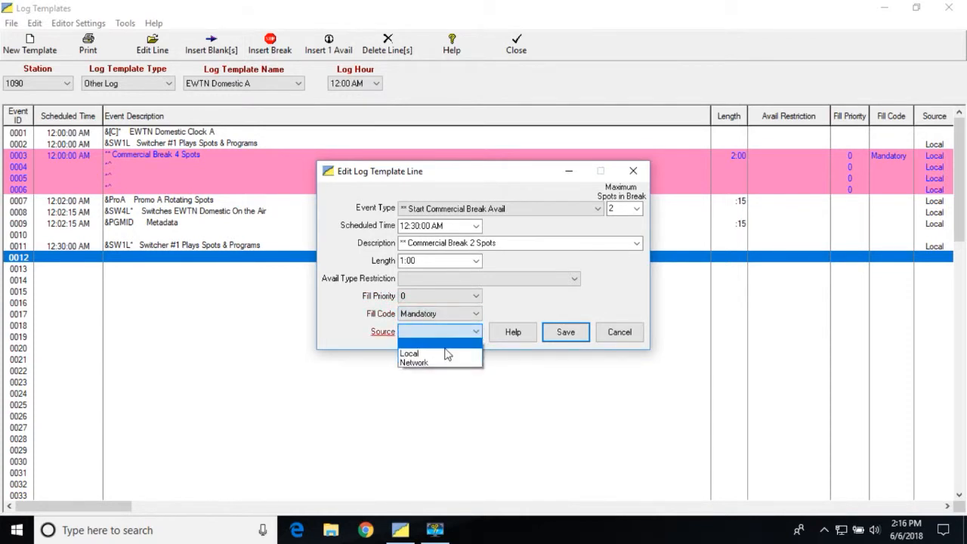
left_click(446, 354)
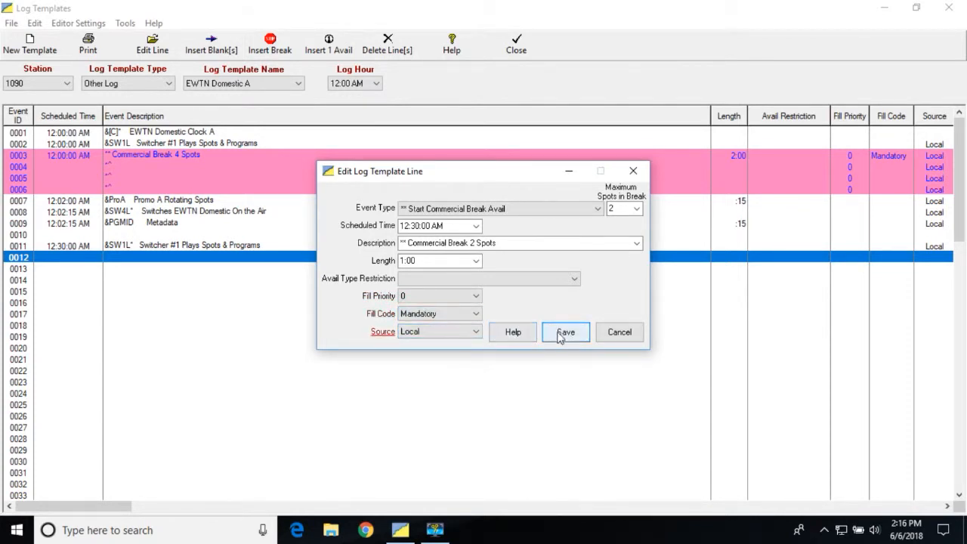
left_click(565, 333)
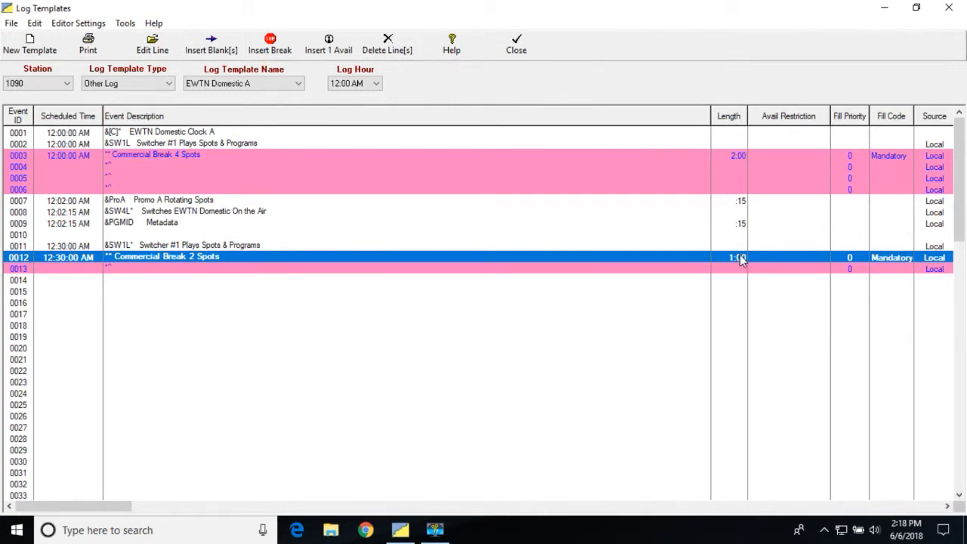
Step: Open template line 0014 for editing and set its scheduled time to 12:31:00 AM
left_click(91, 281)
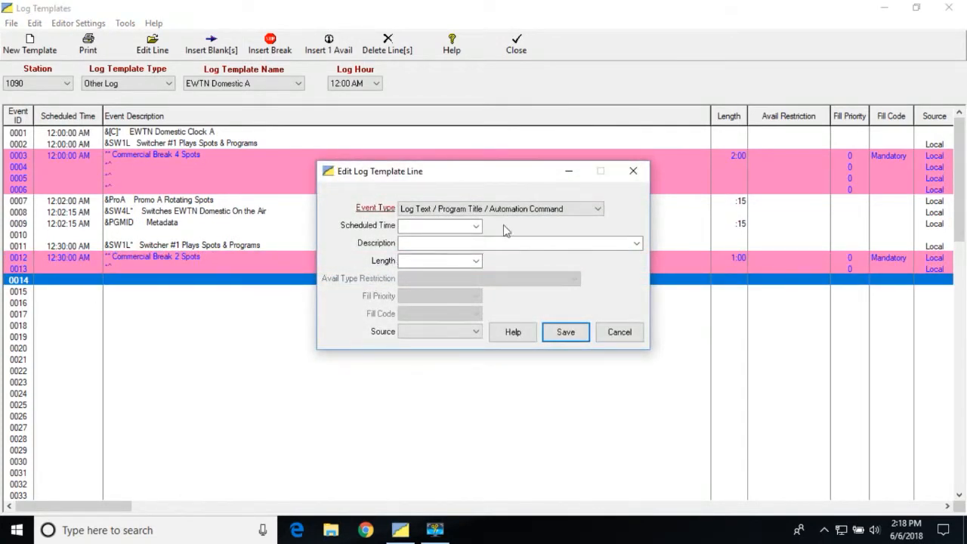
left_click(477, 226)
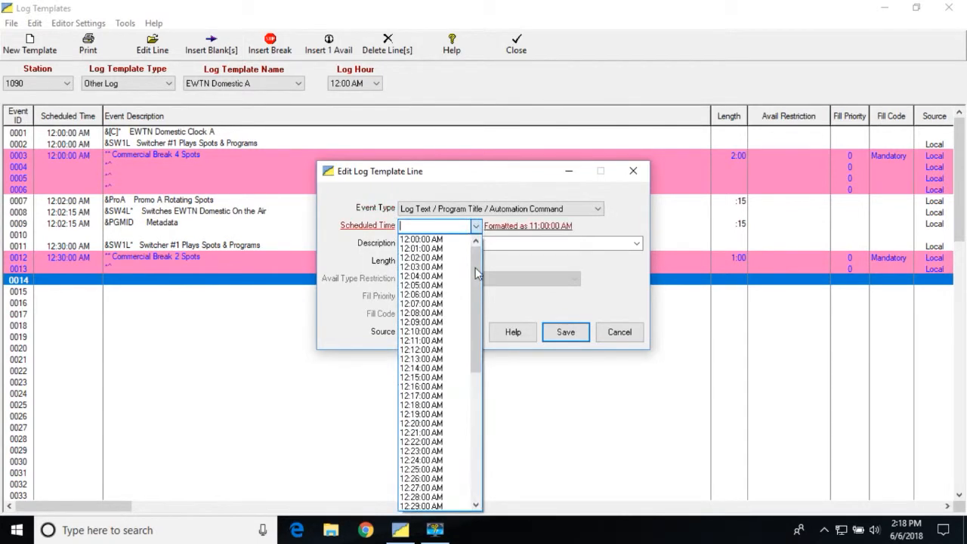
scroll(475, 269, "down", 2)
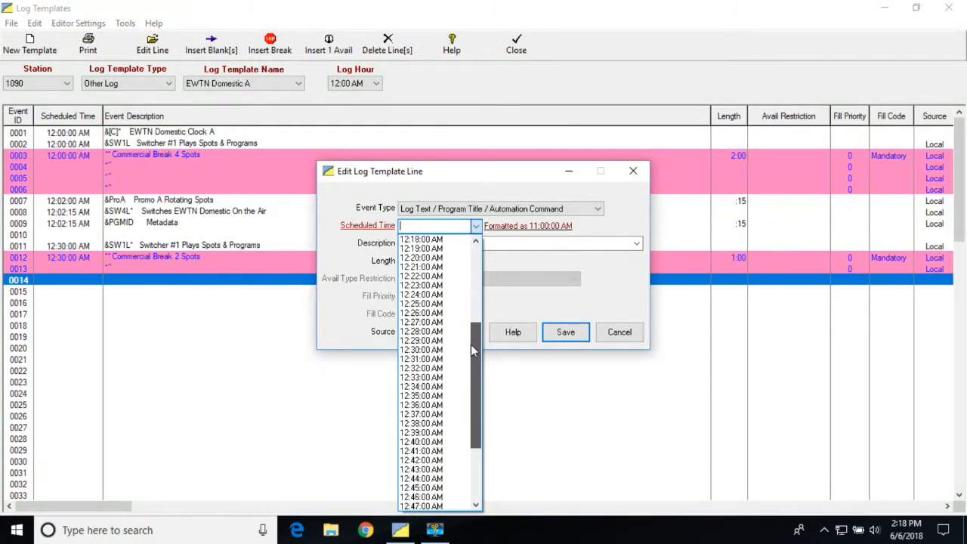
left_click(448, 359)
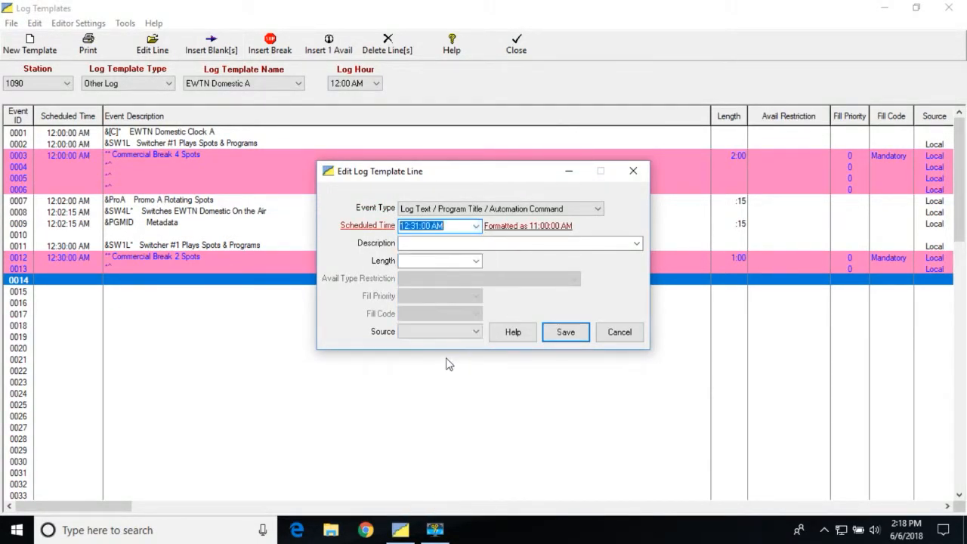
Step: Give line 0014 the description "&SW4L* Switches EWTN Domestic On the Air" and source Local, and save the line
left_click(637, 243)
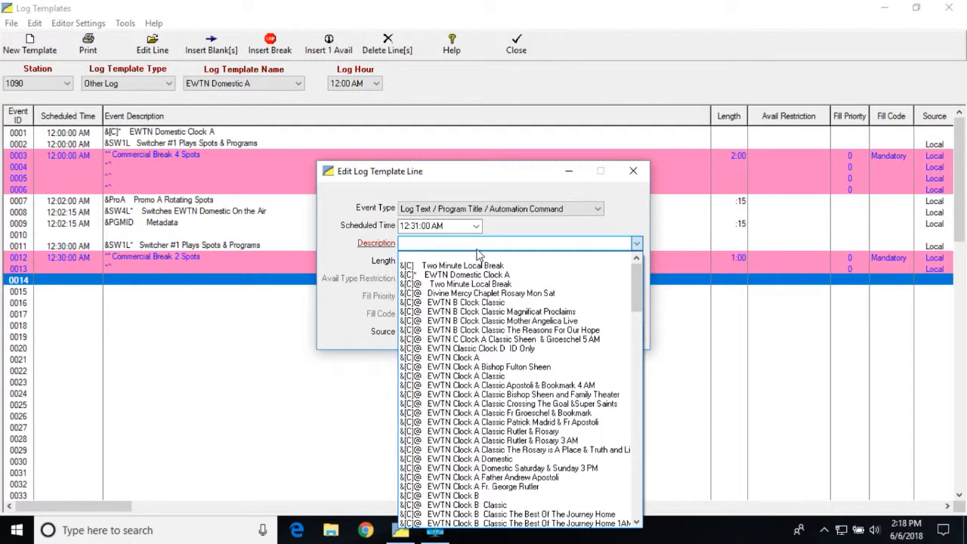
left_click(678, 360)
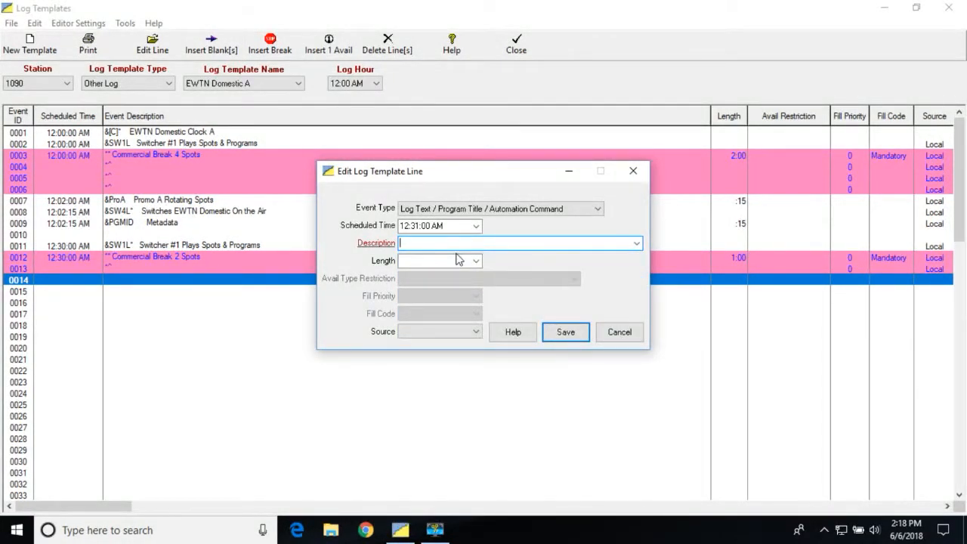
type("&Sw")
left_click(637, 243)
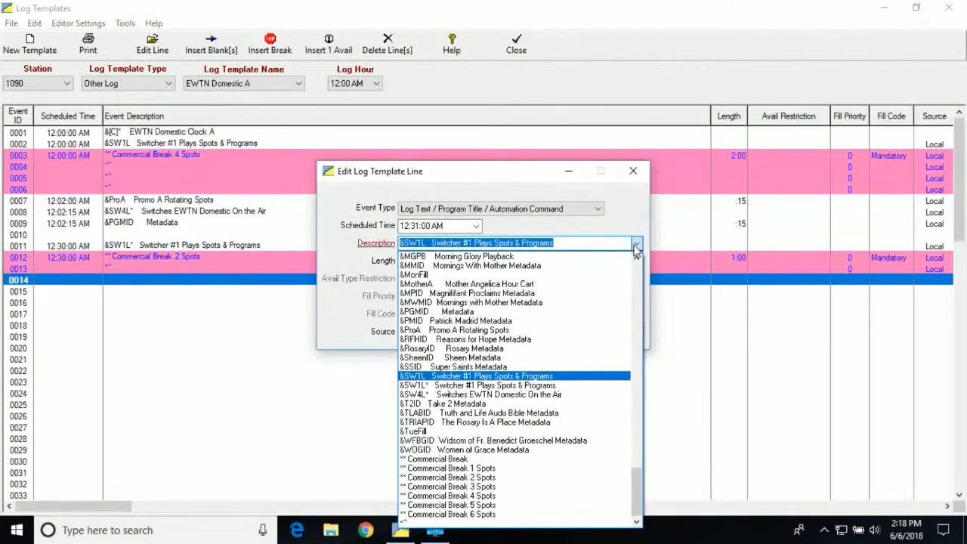
left_click(545, 400)
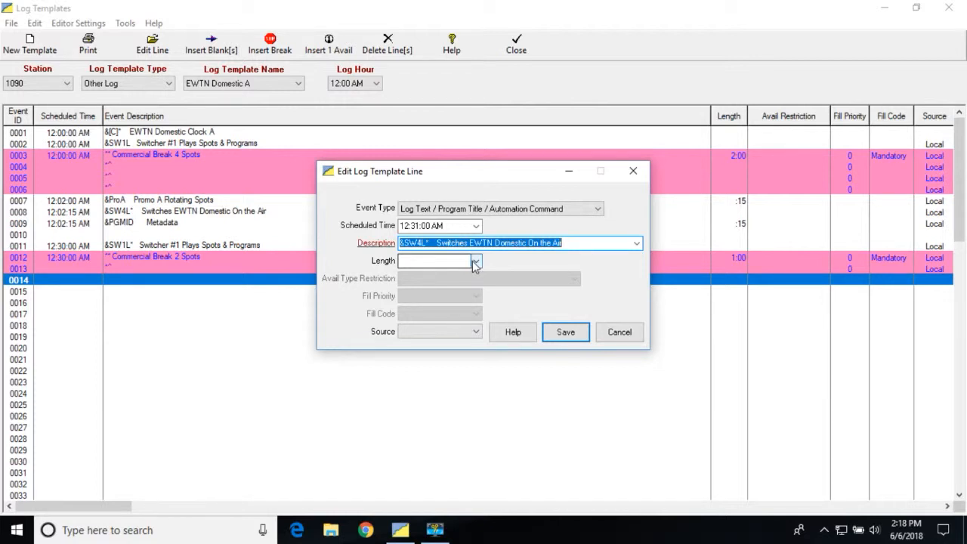
left_click(477, 333)
left_click(412, 353)
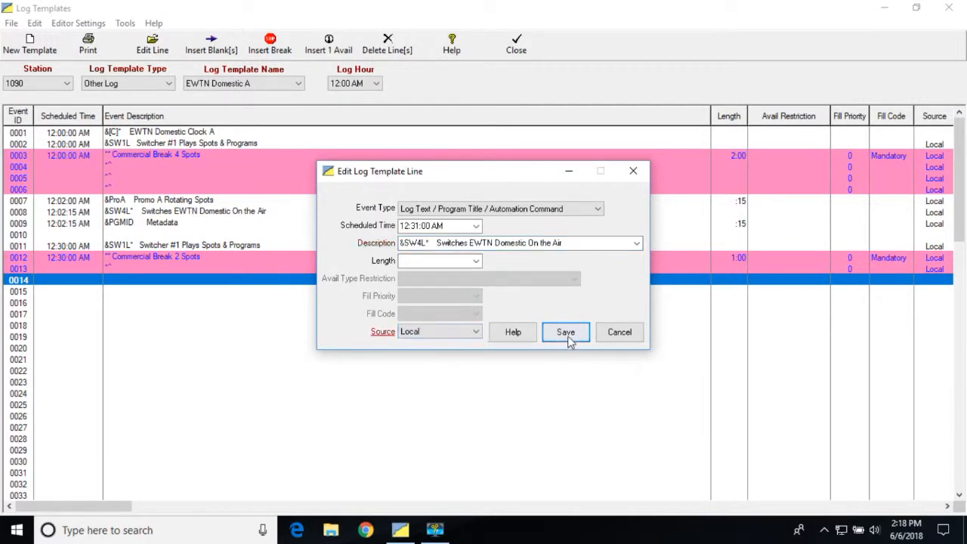
left_click(566, 332)
left_click(544, 349)
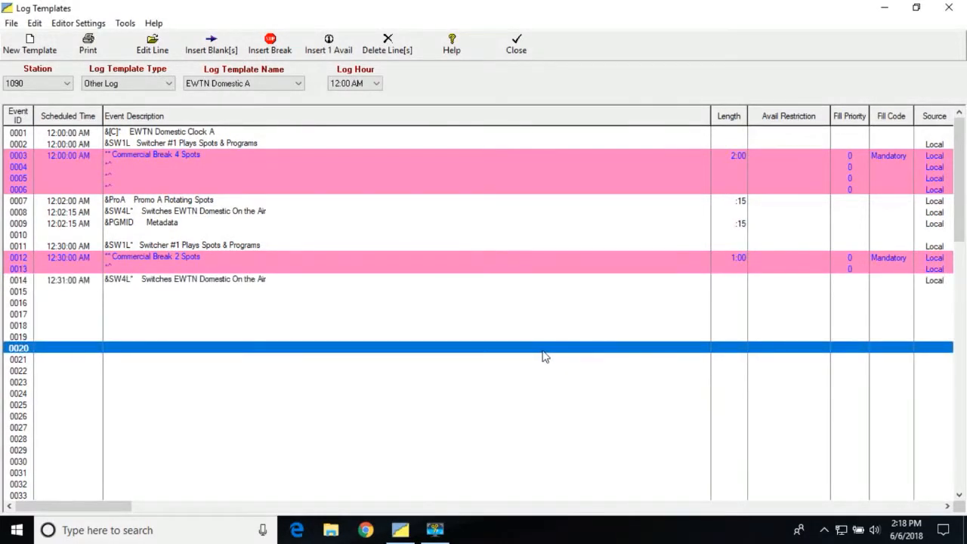
Step: Open template line 0015 for editing and set its scheduled time to 12:31:00 AM
double_click(71, 292)
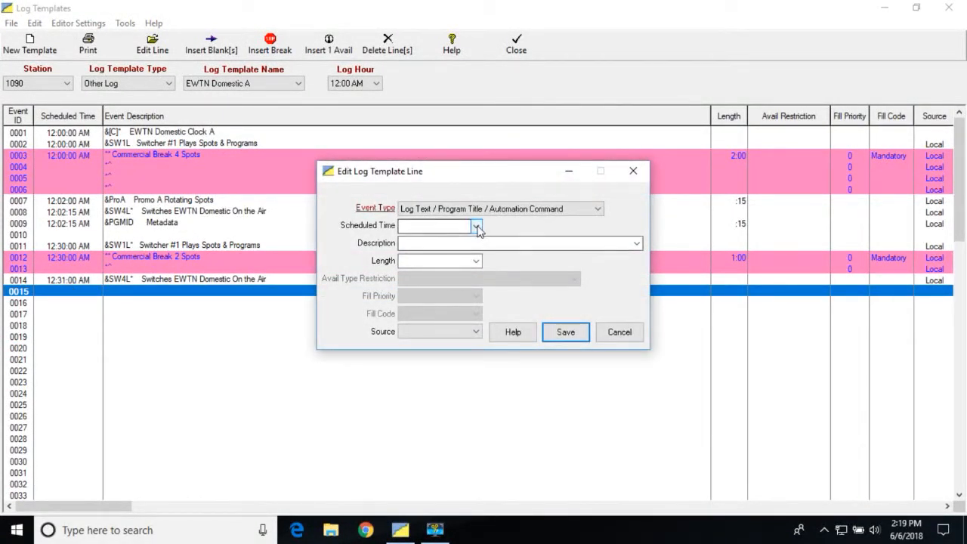
left_click(477, 227)
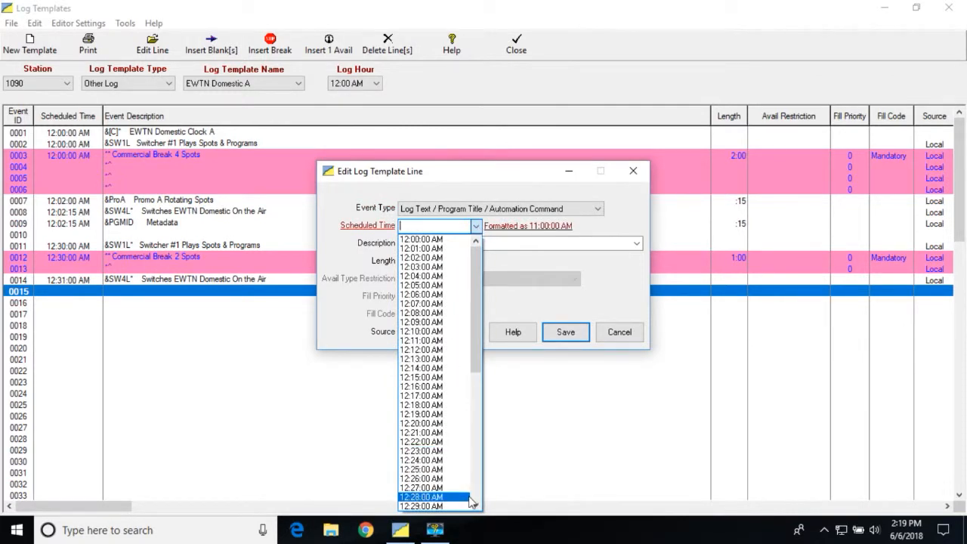
scroll(470, 498, "down", 2)
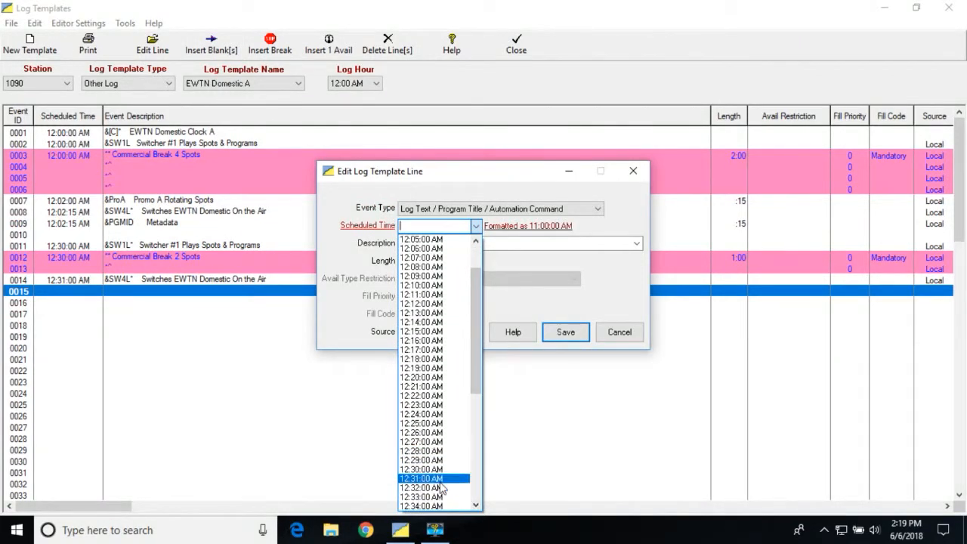
left_click(440, 479)
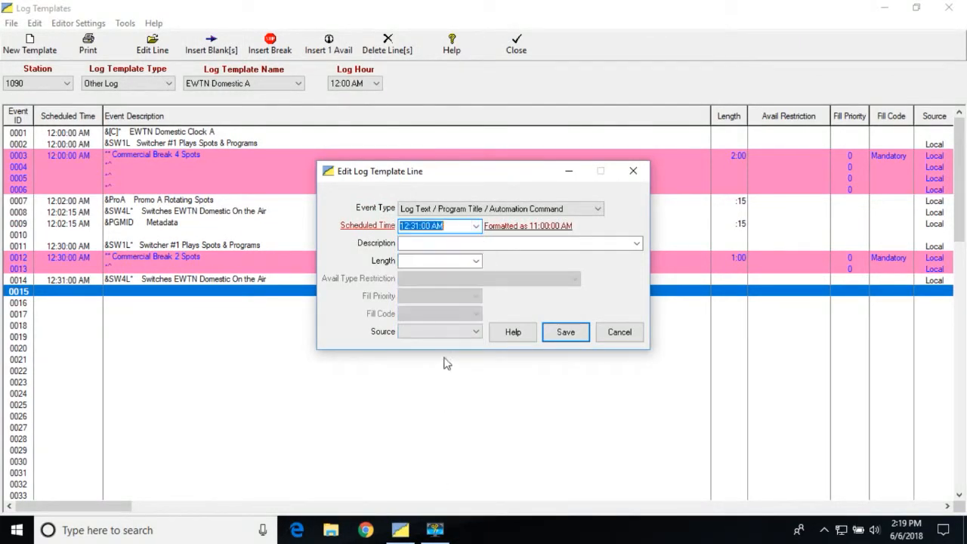
Step: Give line 0015 the description "&PGMID Metadata" and source Local, and save the line
left_click(464, 243)
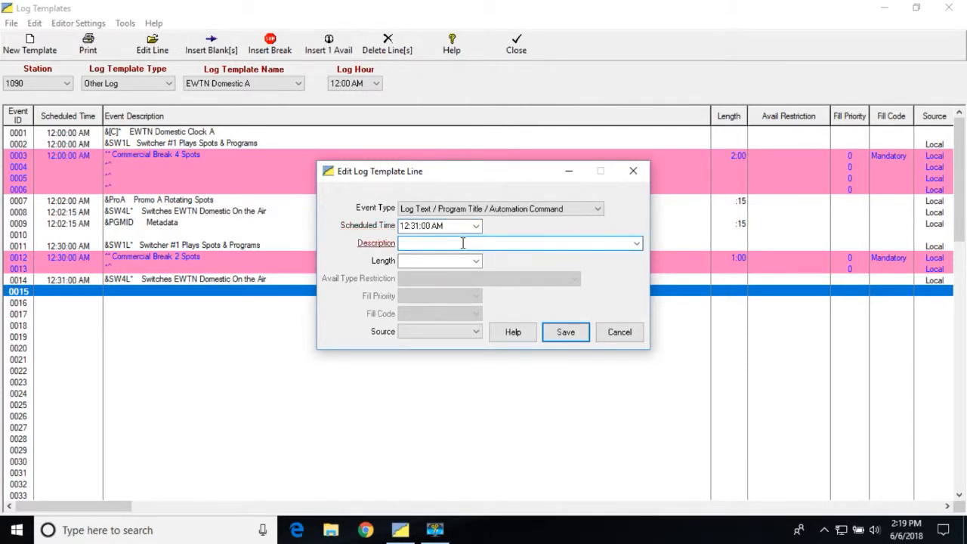
type("&PG")
left_click(637, 244)
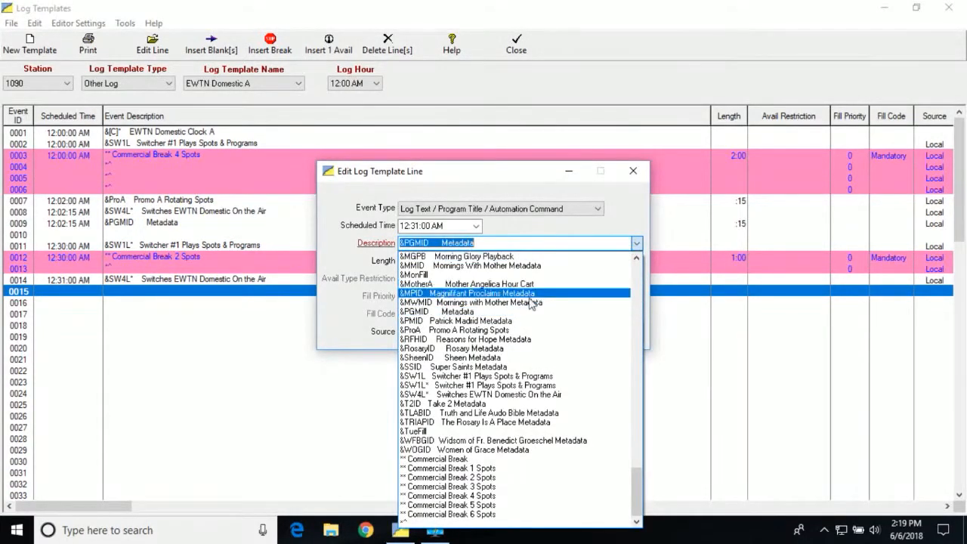
left_click(482, 312)
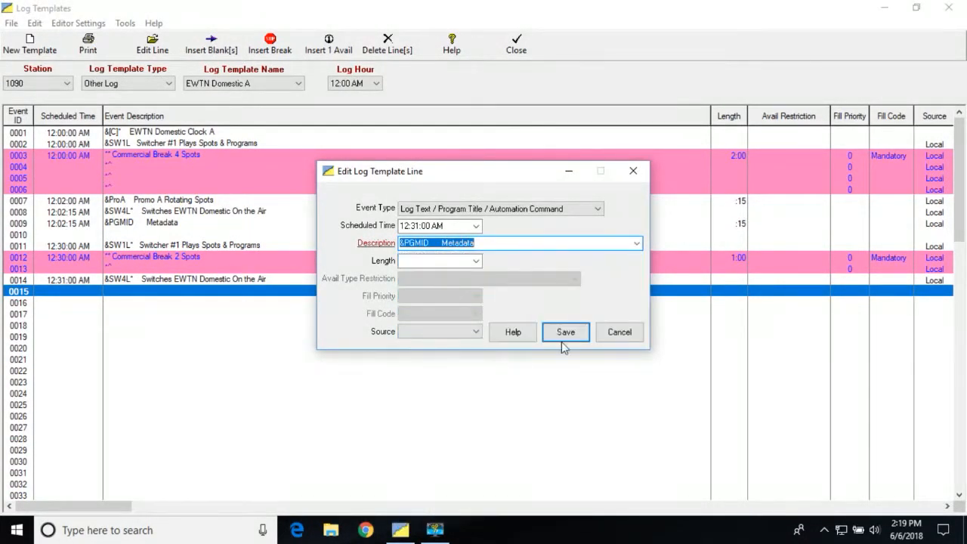
left_click(475, 333)
left_click(454, 351)
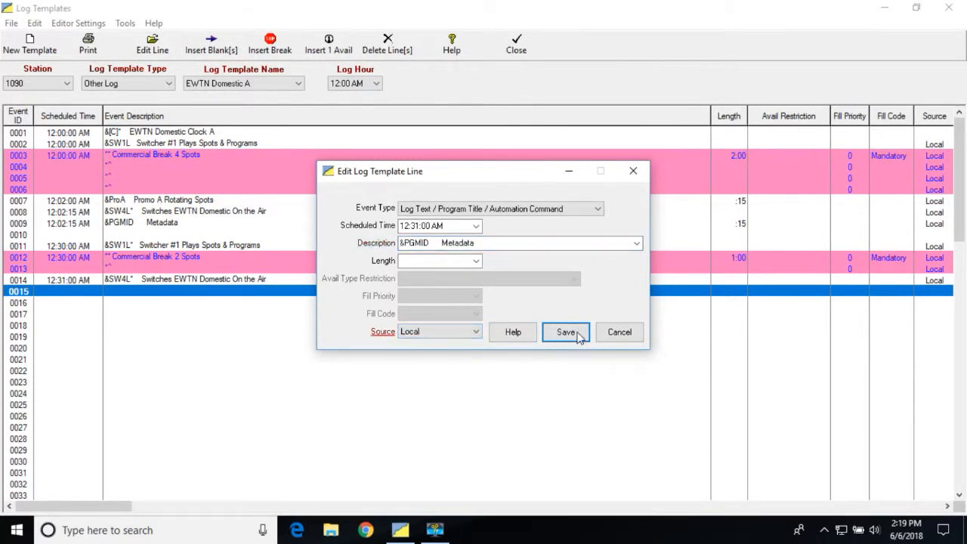
left_click(568, 333)
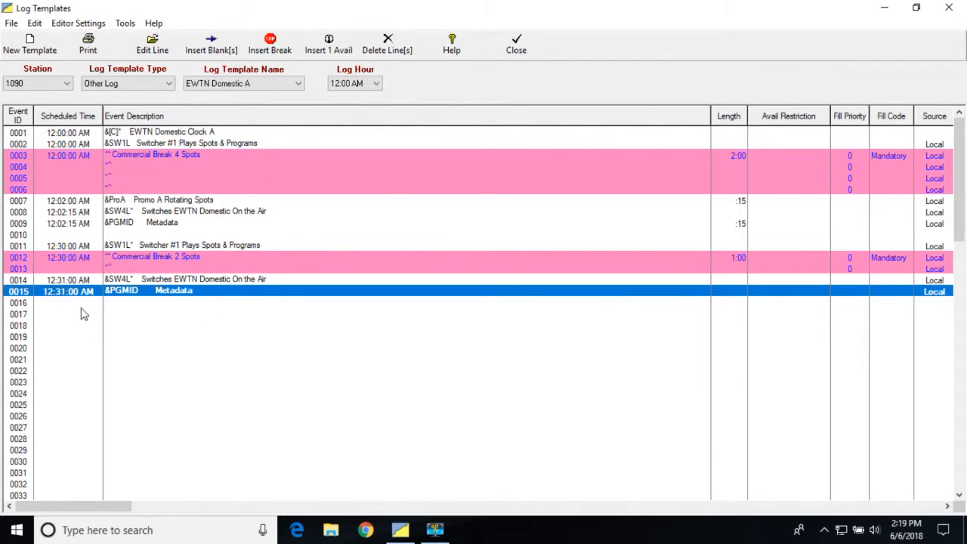
Step: Leave line 0016 blank, open template line 0017 for editing and set its scheduled time to 12:58:45 AM
double_click(55, 315)
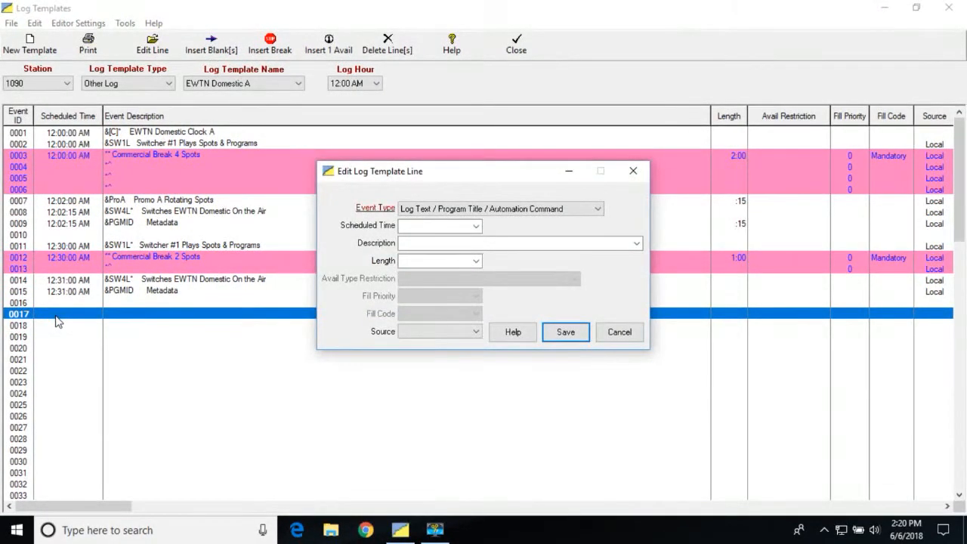
left_click(476, 226)
left_click_drag(478, 302, 480, 465)
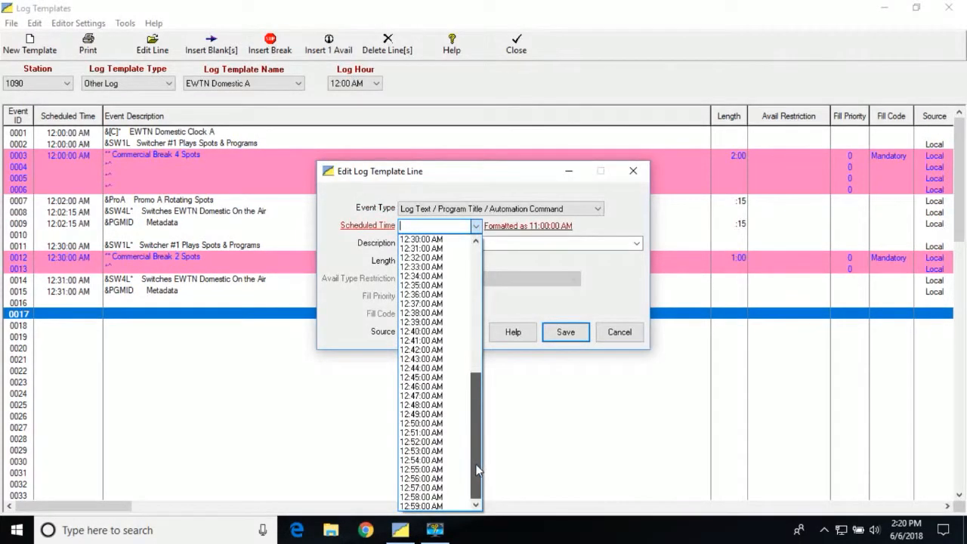
left_click(441, 497)
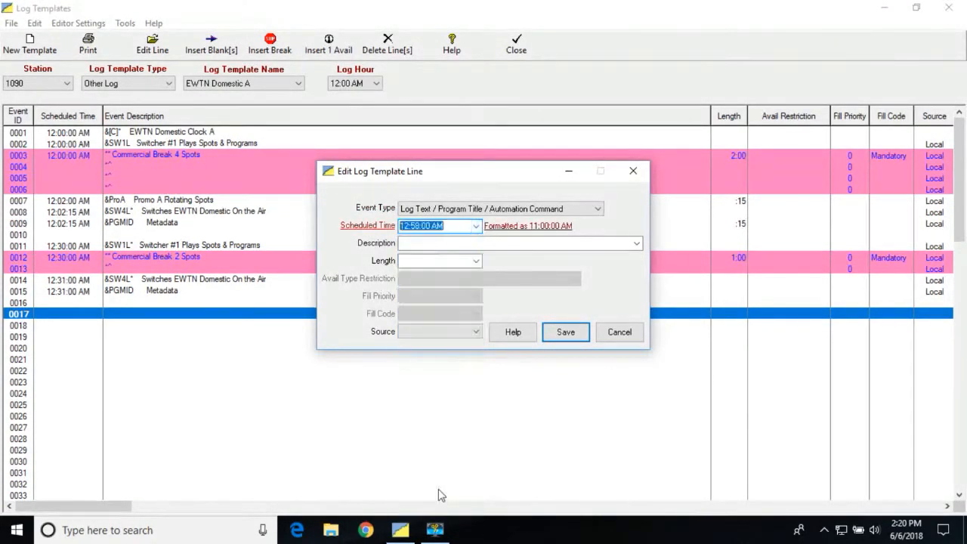
left_click(430, 226)
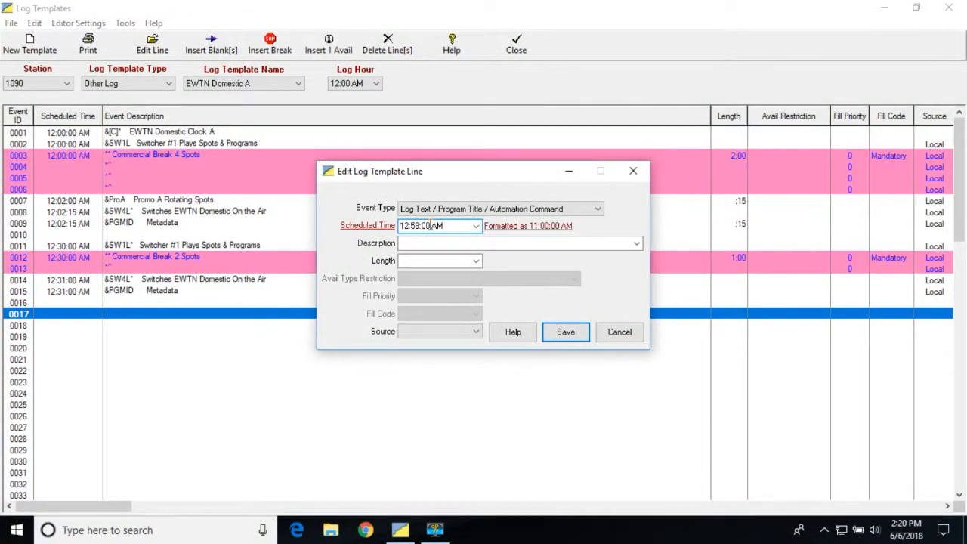
key("BackSpace")
key("BackSpace")
type("45")
Step: Give line 0017 the description "&SW1L* Switcher #1 Plays Spots & Programs" and source Local, and save the line
left_click(433, 244)
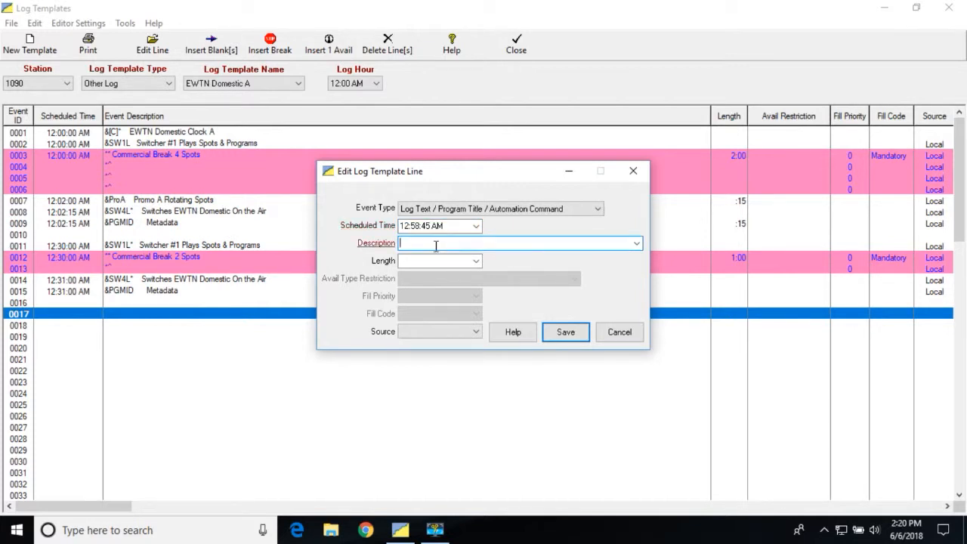
type("&SW")
left_click(637, 243)
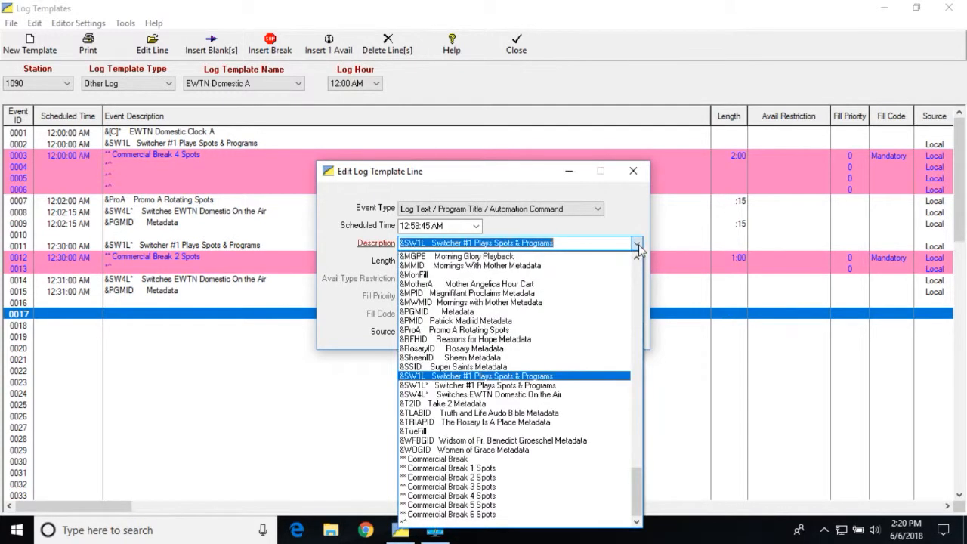
left_click(531, 386)
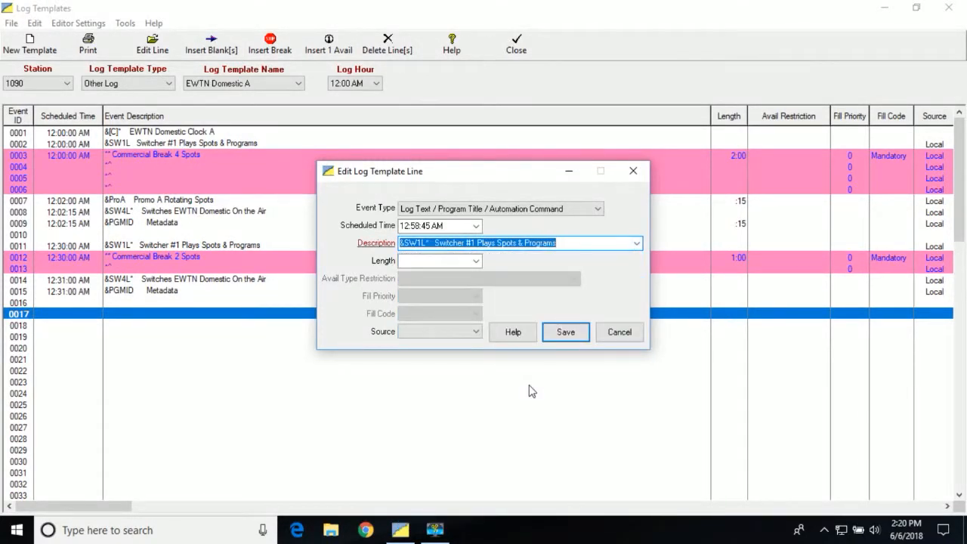
left_click(475, 332)
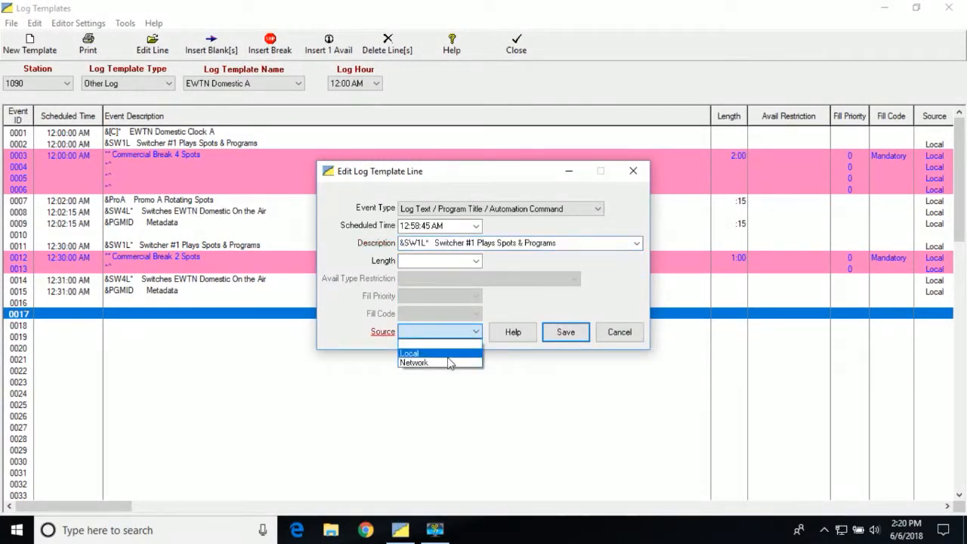
left_click(450, 352)
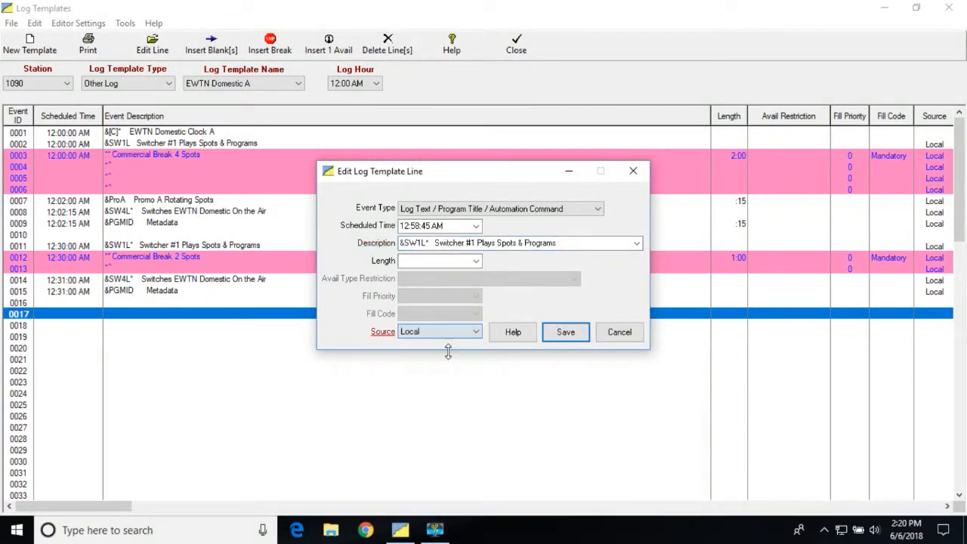
left_click(567, 333)
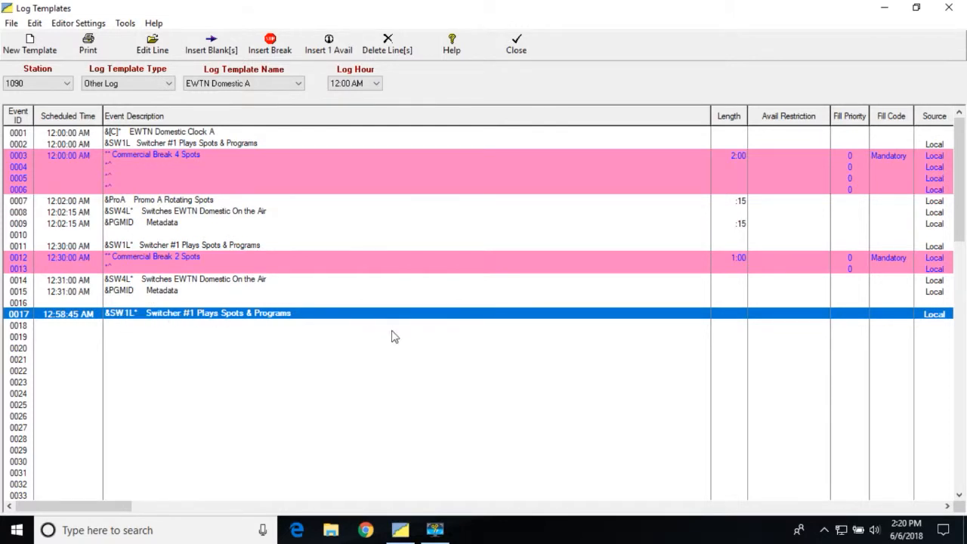
Step: Open template line 0018 for editing and set its scheduled time to 12:58:45 AM
left_click(102, 324)
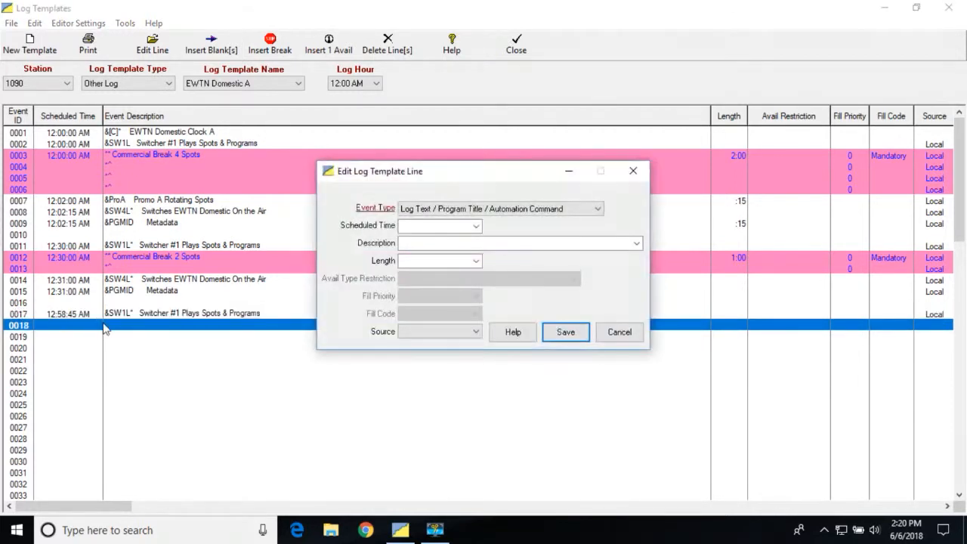
left_click(476, 227)
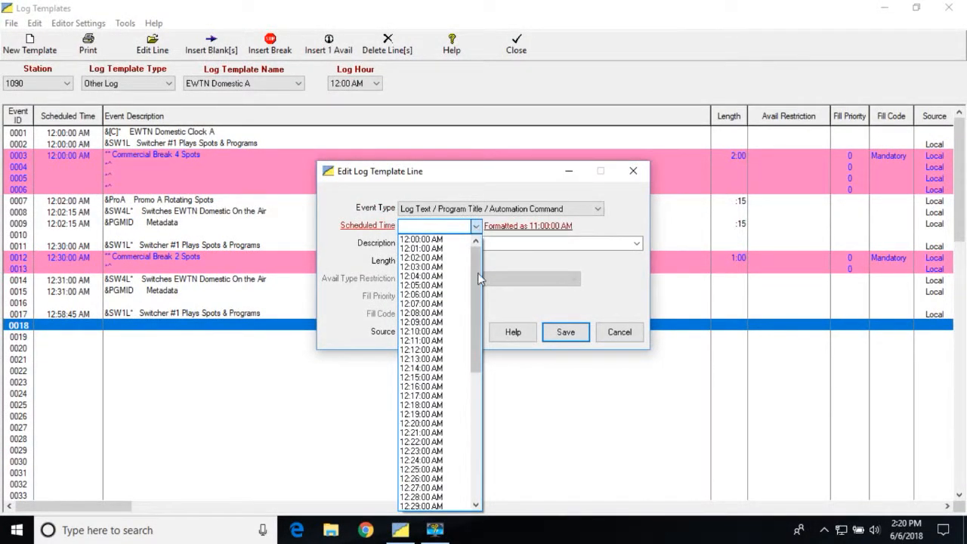
left_click_drag(479, 272, 464, 471)
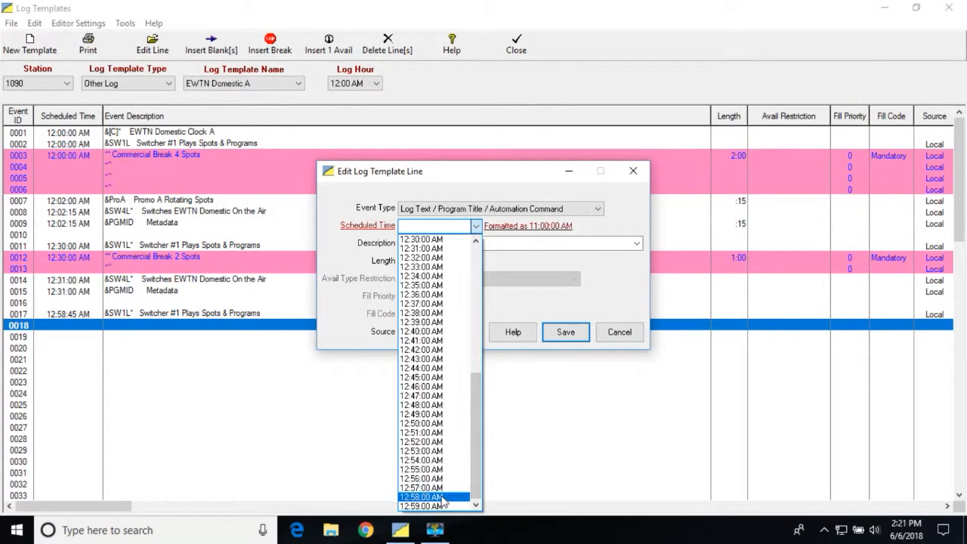
left_click(444, 500)
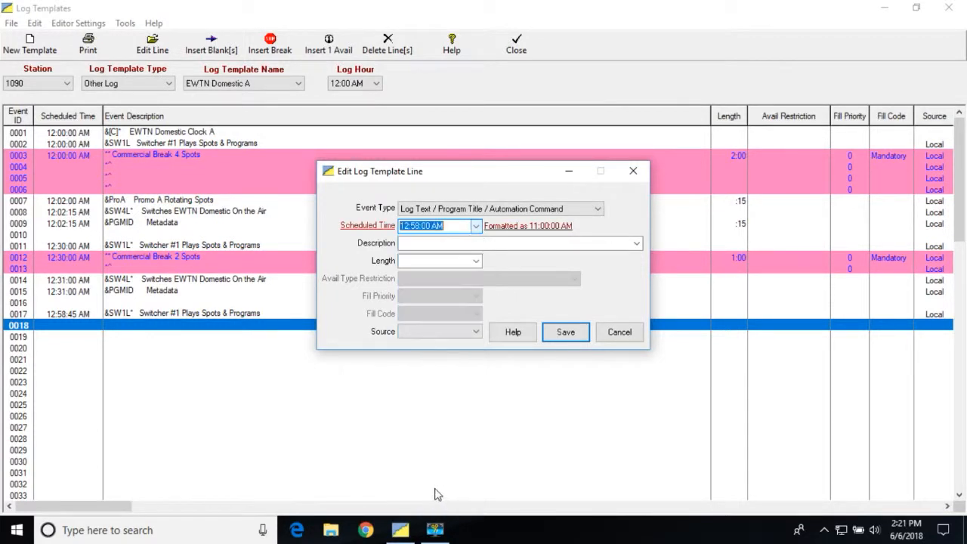
left_click(429, 226)
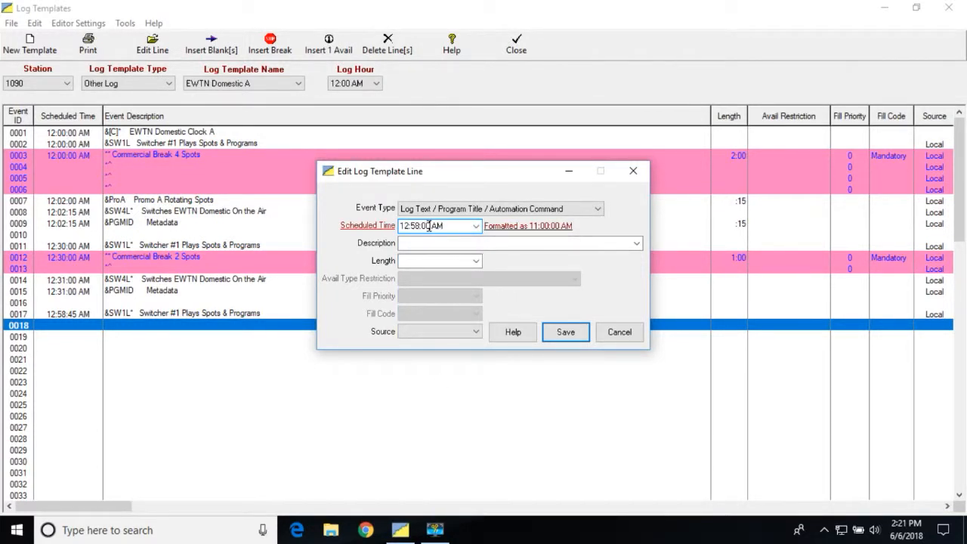
key("BackSpace")
key("BackSpace")
type("45")
Step: Make line 0018 a Start Commercial Break Avail with a maximum of 2 spots and a length of 1:00
left_click(598, 210)
left_click(542, 219)
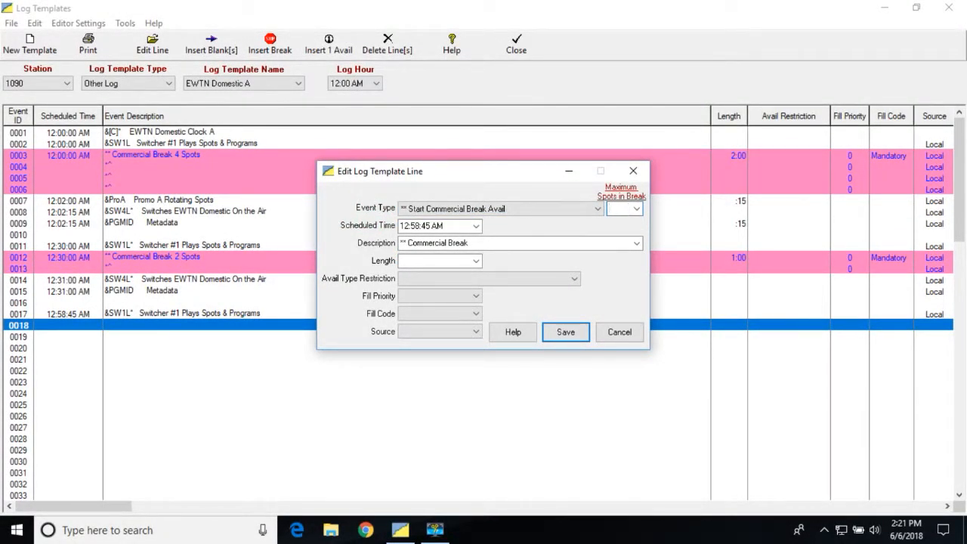
type("2")
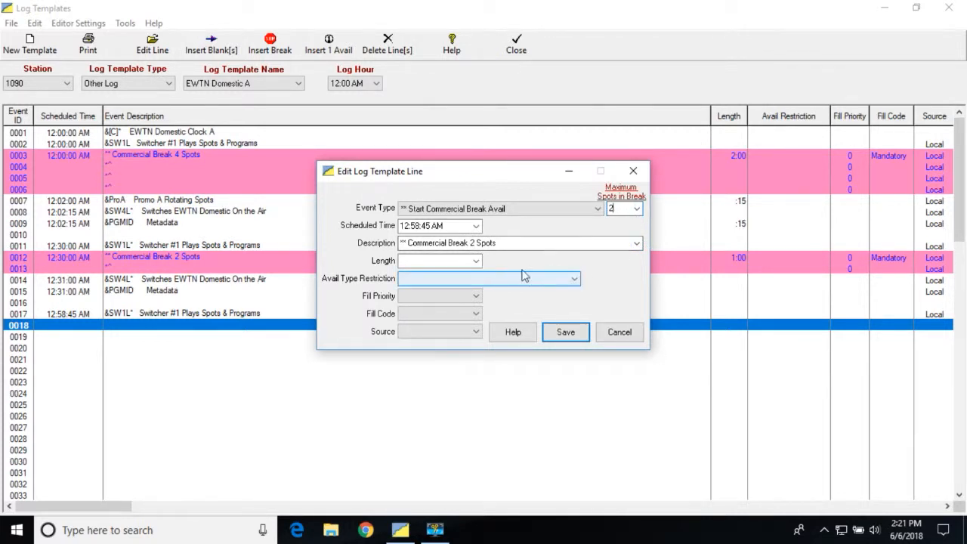
left_click(475, 262)
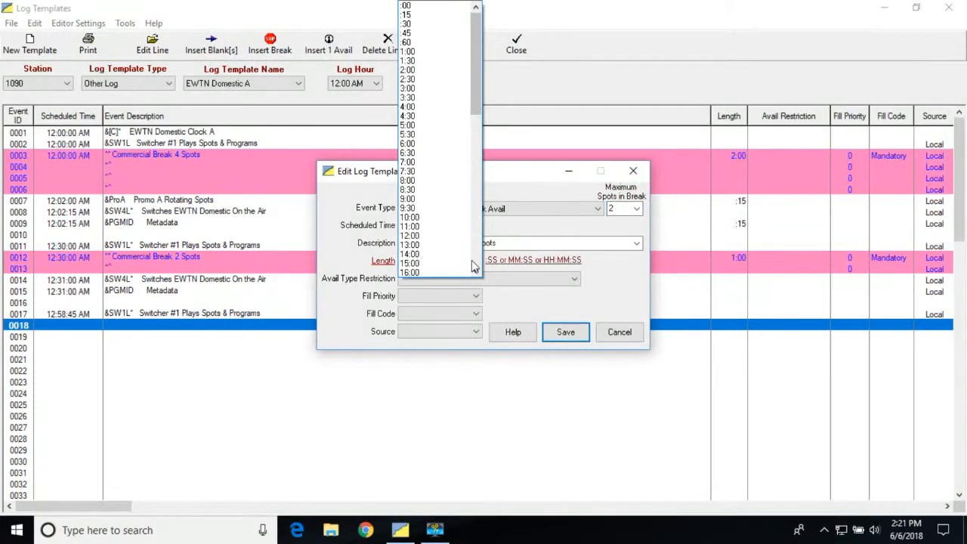
left_click(412, 53)
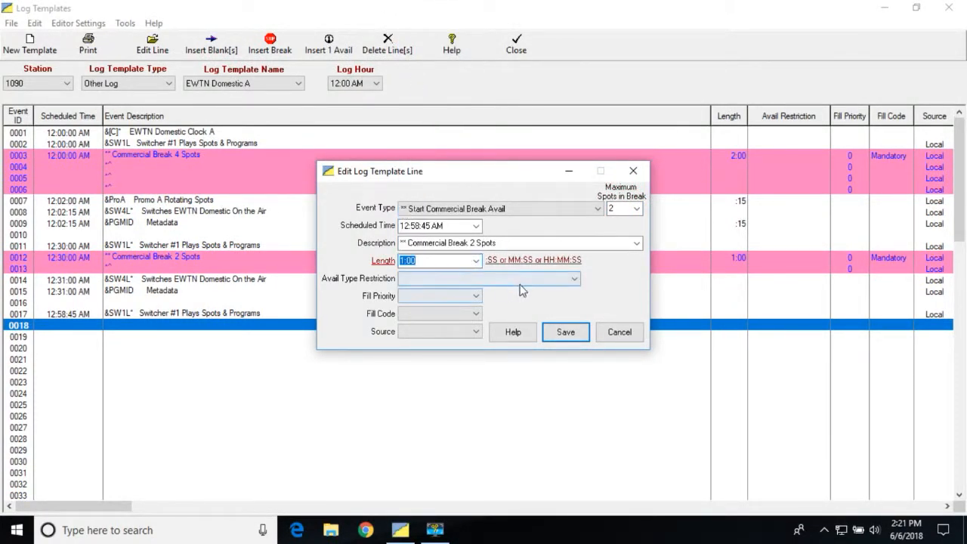
Step: Set the break's fill priority to 0, fill code to Mandatory and source to Local, and save line 0018
left_click(476, 296)
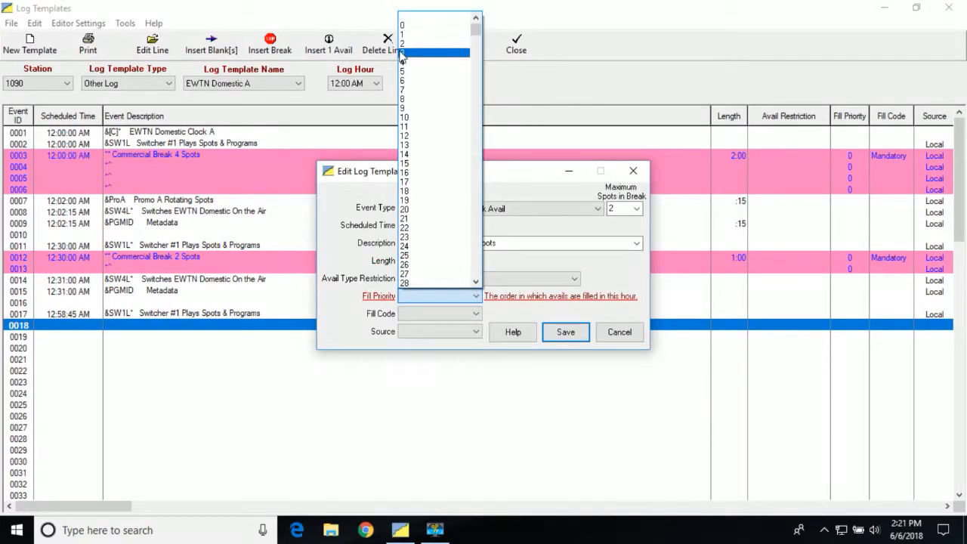
left_click(405, 25)
key("Tab")
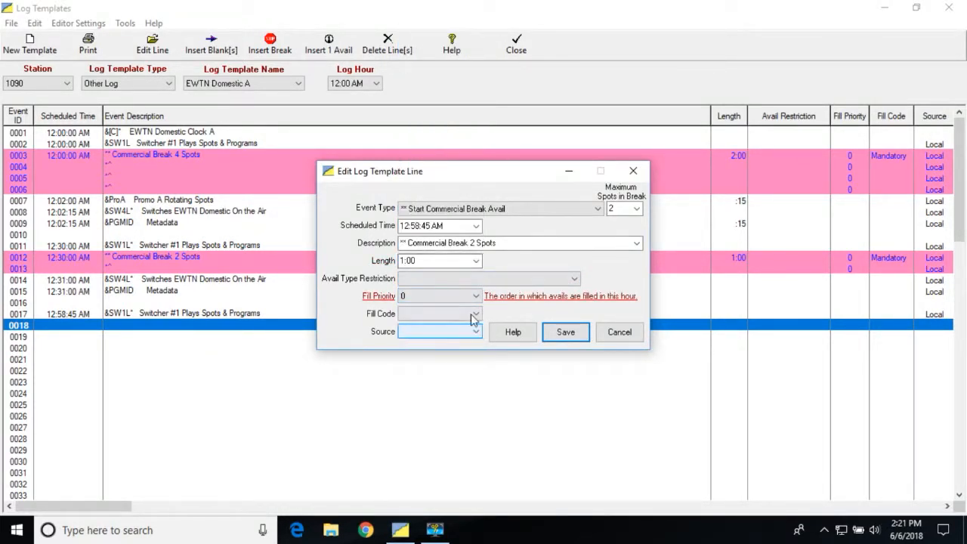
left_click(473, 316)
left_click(464, 333)
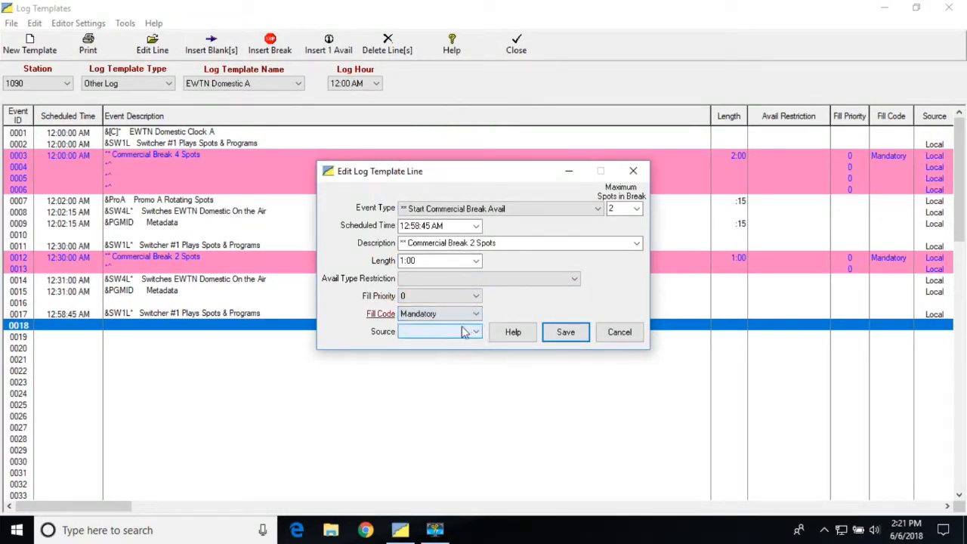
left_click(476, 333)
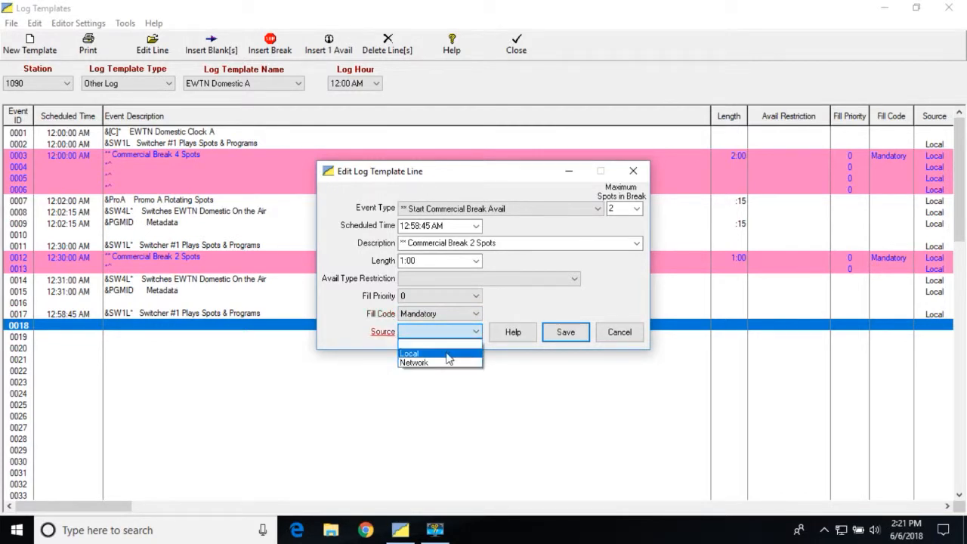
left_click(447, 354)
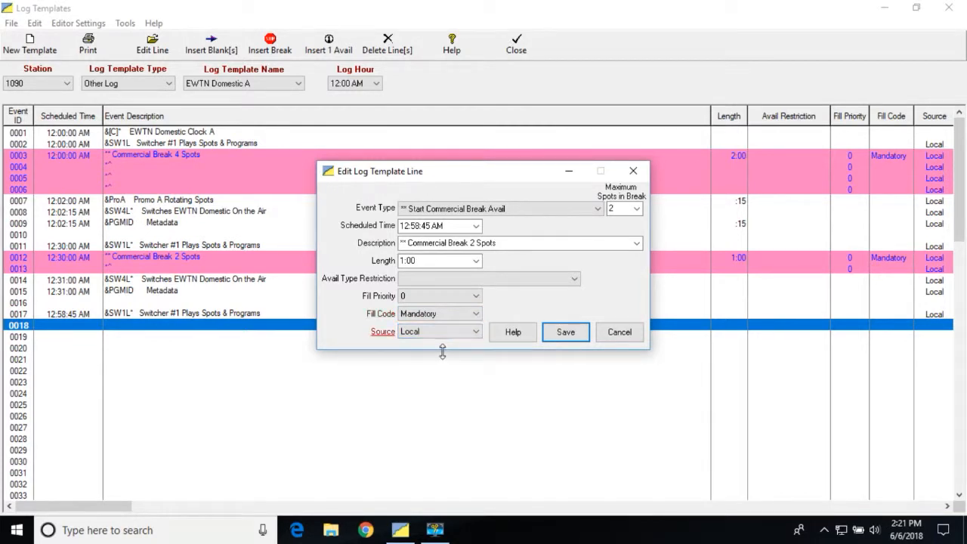
left_click(565, 334)
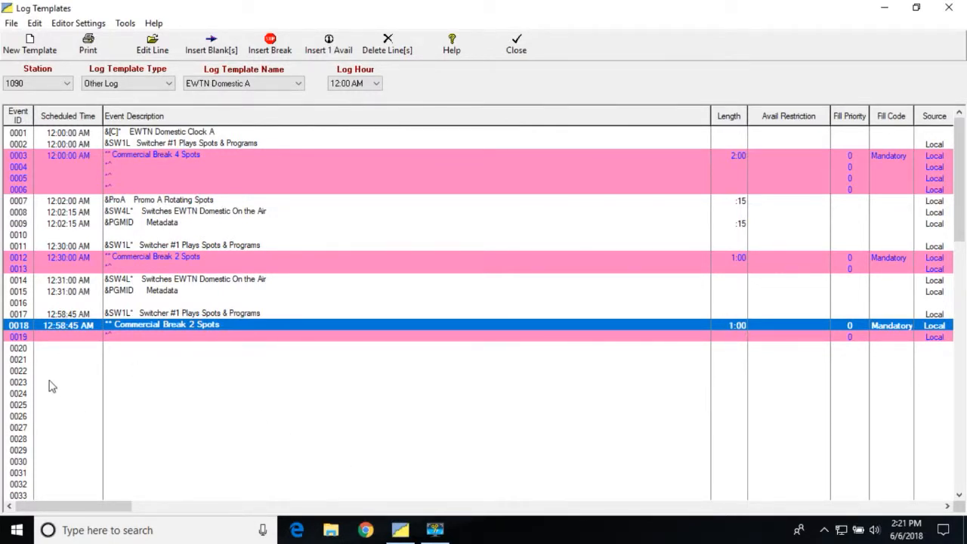
Step: Open template line 0020 for editing and set its scheduled time to 12:59:45 AM
left_click(48, 347)
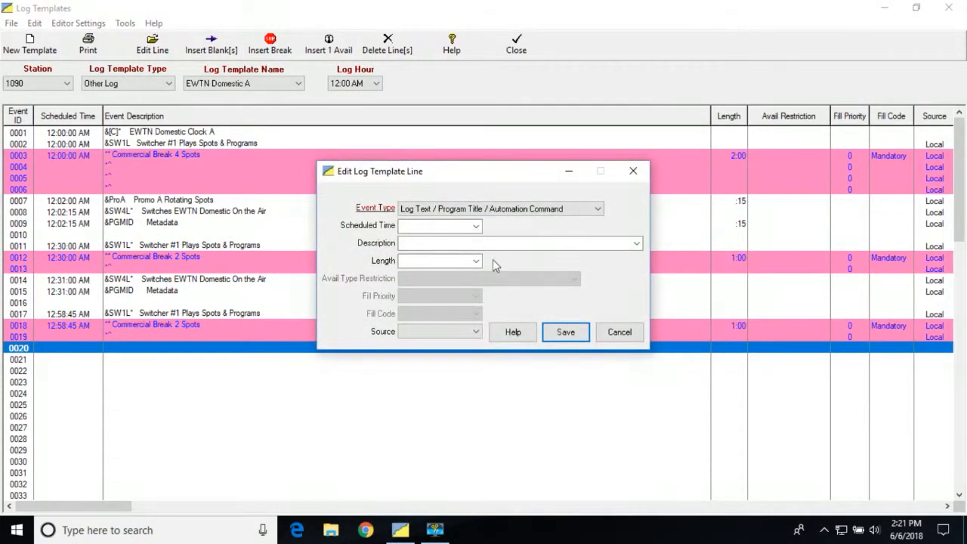
left_click(477, 227)
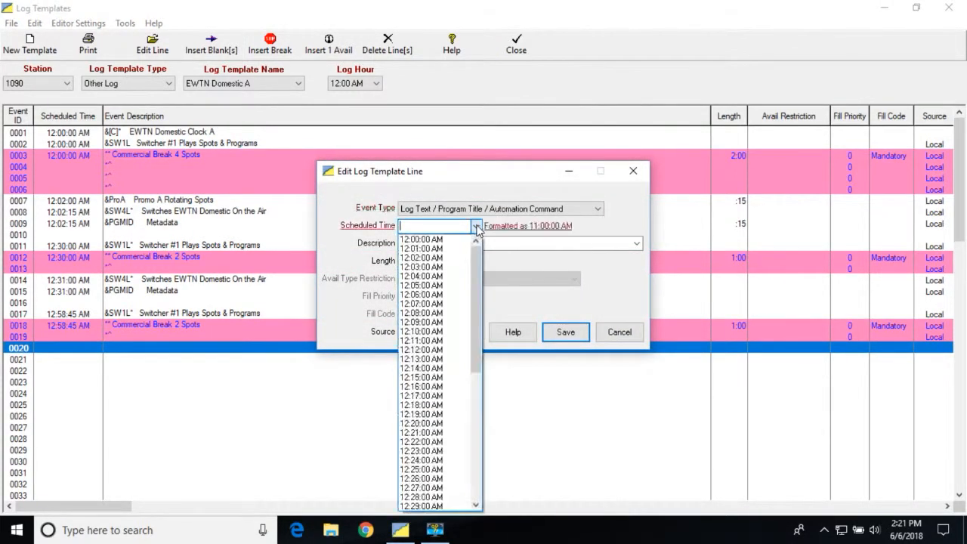
scroll(486, 398, "down", 5)
scroll(486, 398, "down", 5)
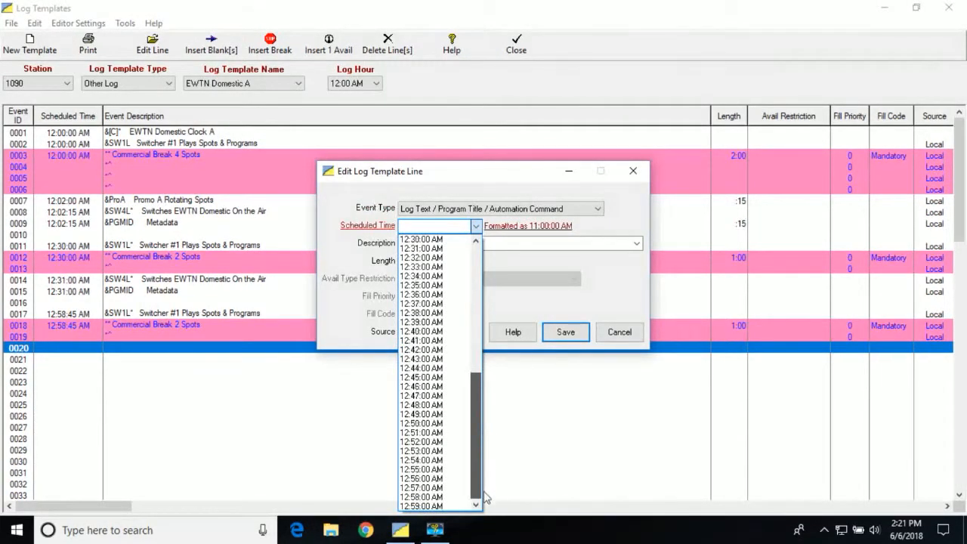
left_click(412, 512)
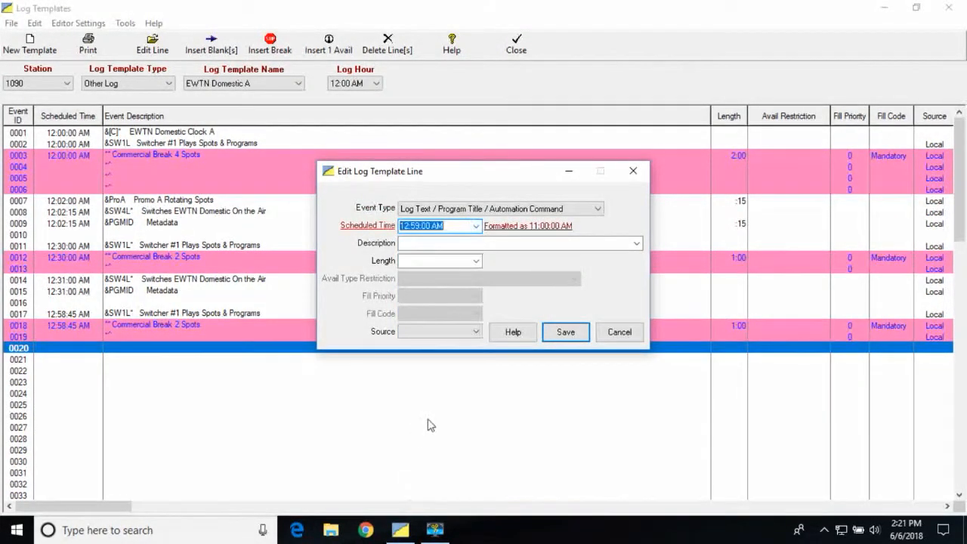
left_click(432, 226)
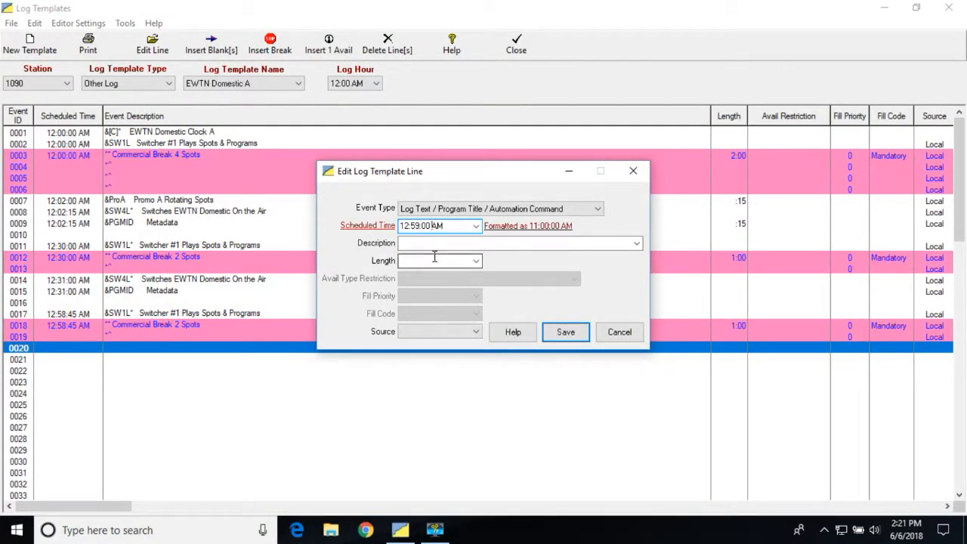
key("BackSpace")
key("BackSpace")
key("BackSpace")
type(":45")
Step: Enter "&IDCart Station Legal ID" as the description of line 0020
left_click(427, 245)
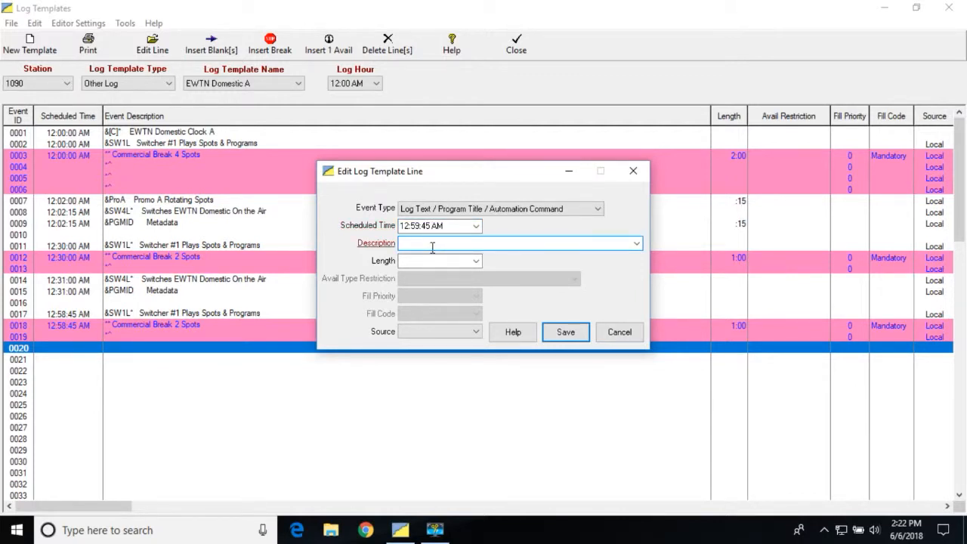
type("&")
type("IDCart    Station Legal ID")
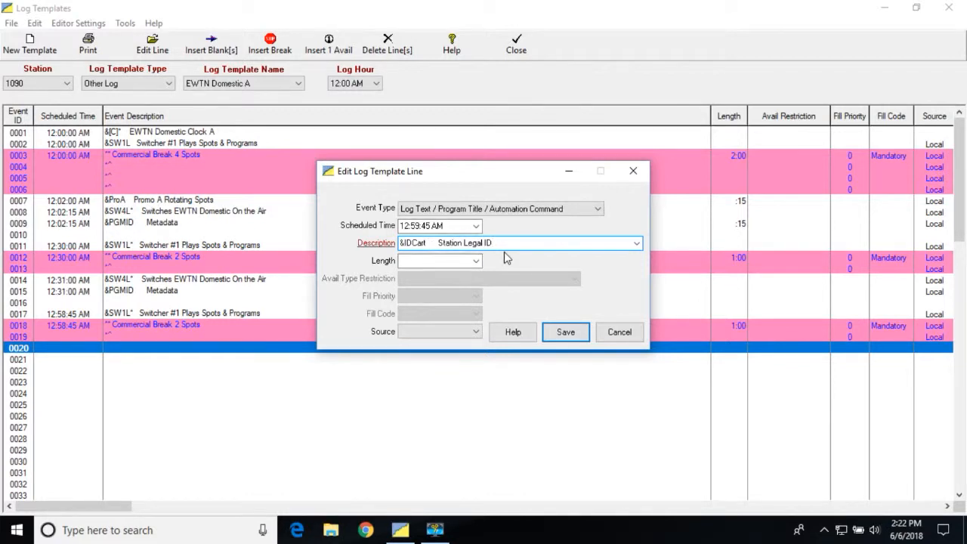
Step: Set line 0020's length to :15 and source to Local, and save the line
left_click(477, 262)
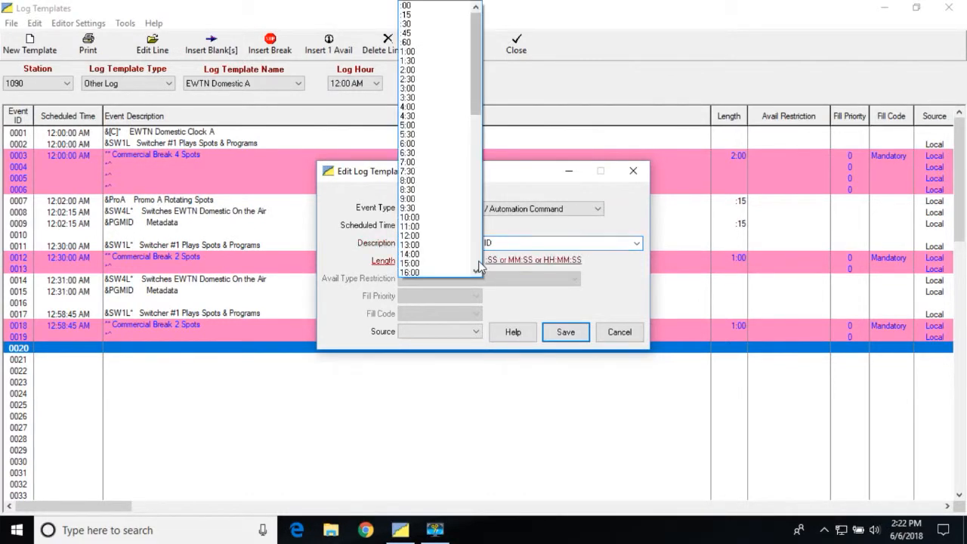
left_click(436, 15)
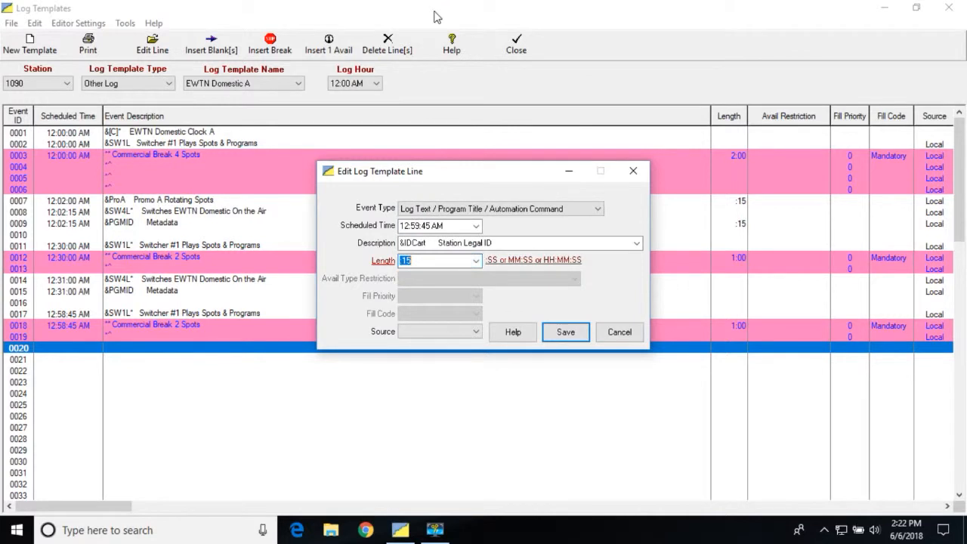
left_click(480, 334)
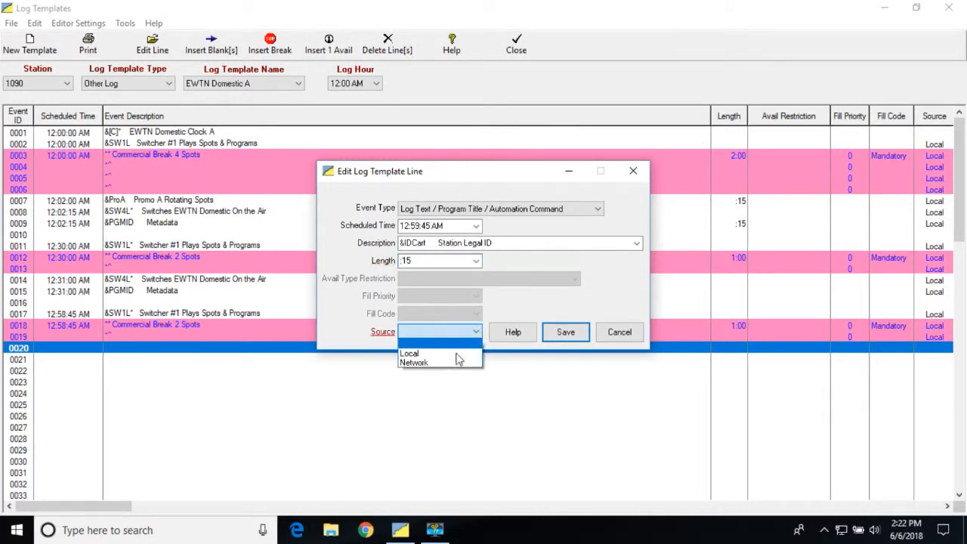
left_click(570, 332)
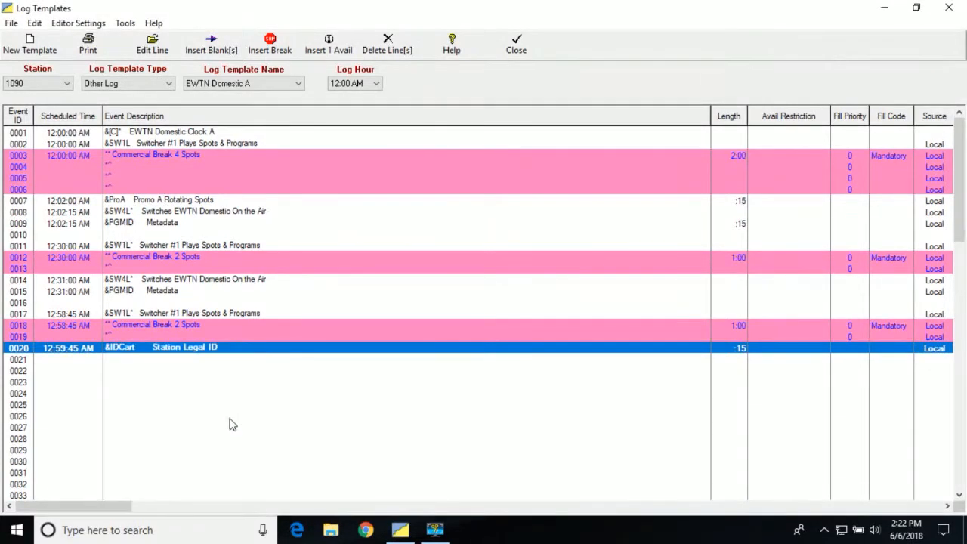
Step: Delete the unused blank template lines from 0023 through 0099
left_click(23, 382)
scroll(40, 417, "down", 1)
scroll(39, 417, "down", 12)
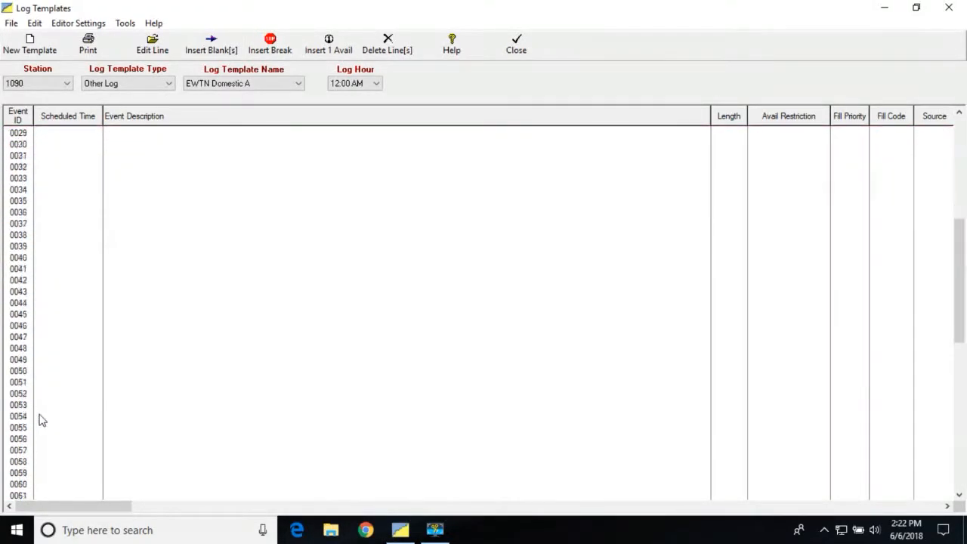
scroll(42, 421, "down", 9)
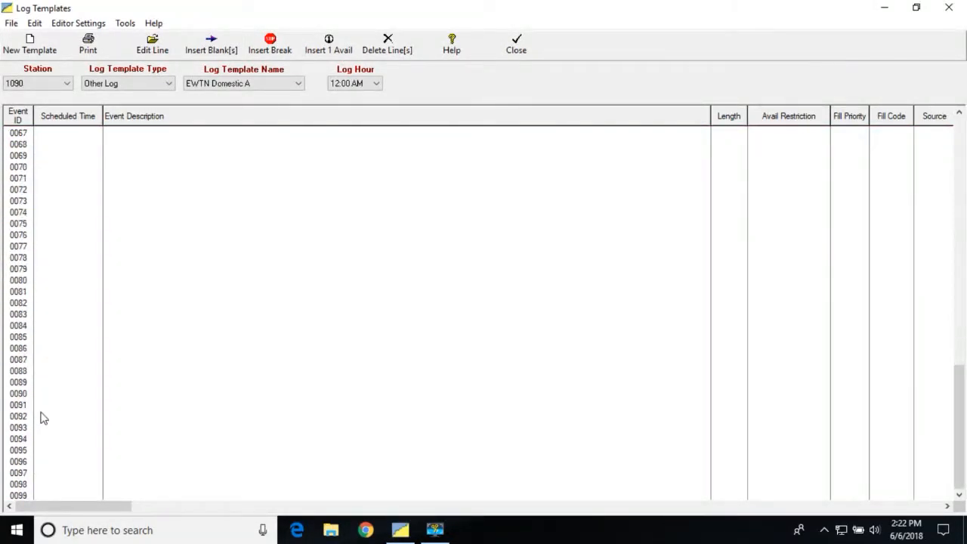
left_click(25, 497, "shift")
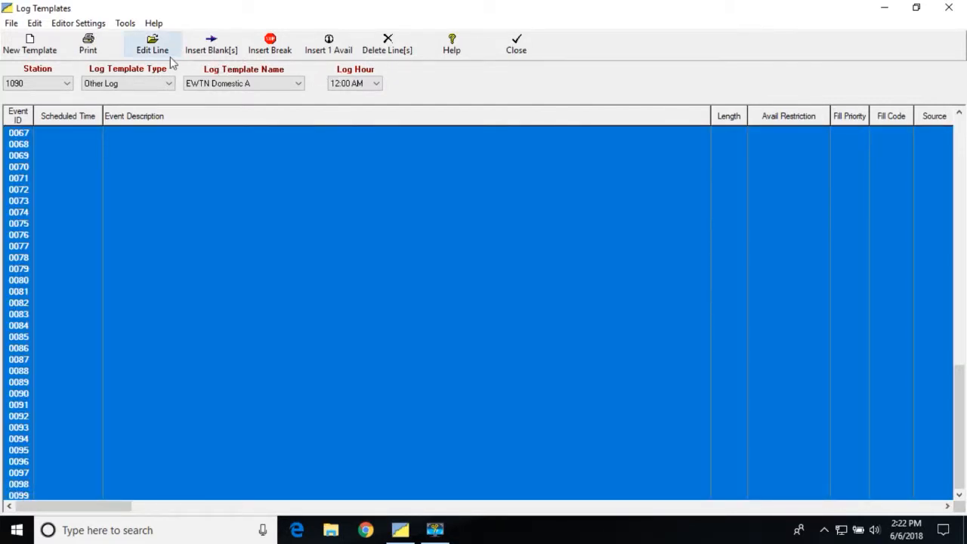
left_click(388, 44)
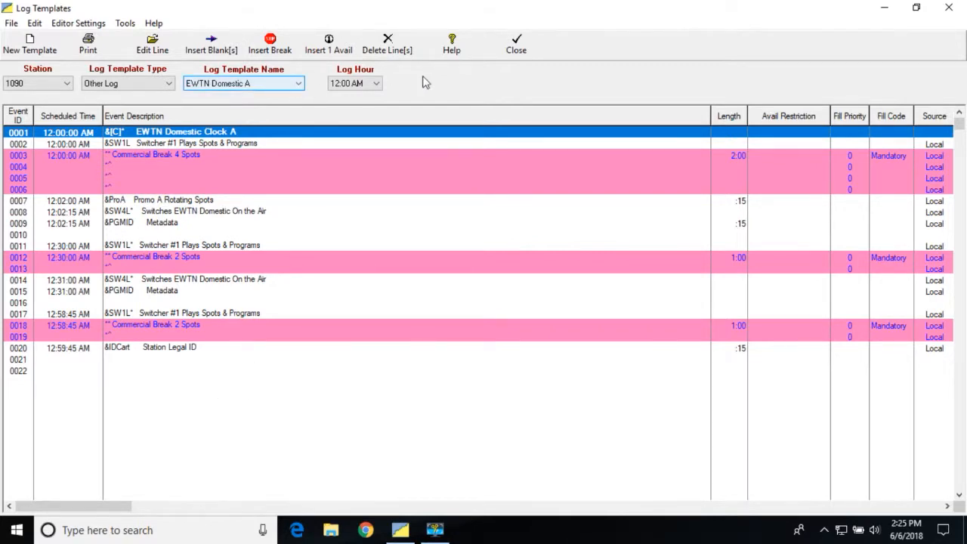
Step: Close the log template editor, reopen the Other Log Templates and load the EWTN Domestic A template
left_click(520, 45)
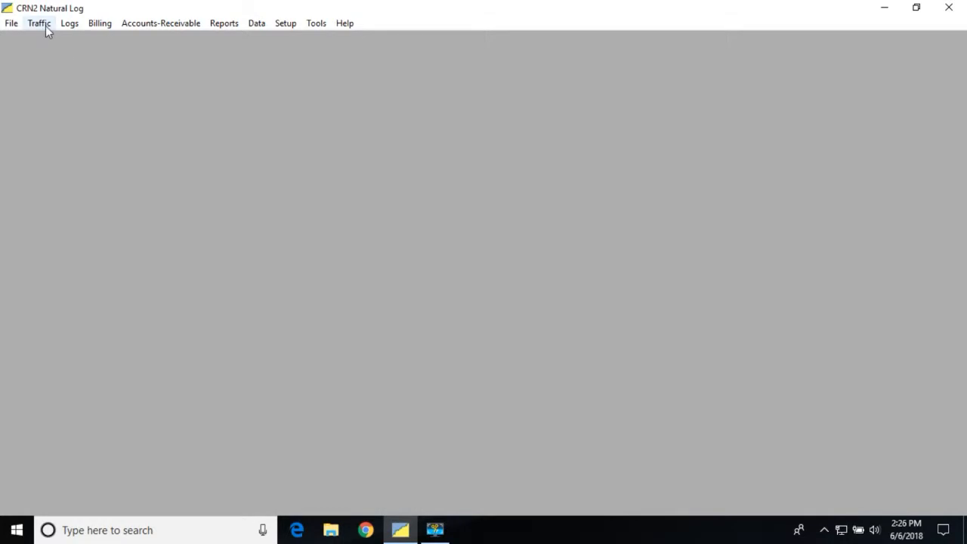
left_click(65, 26)
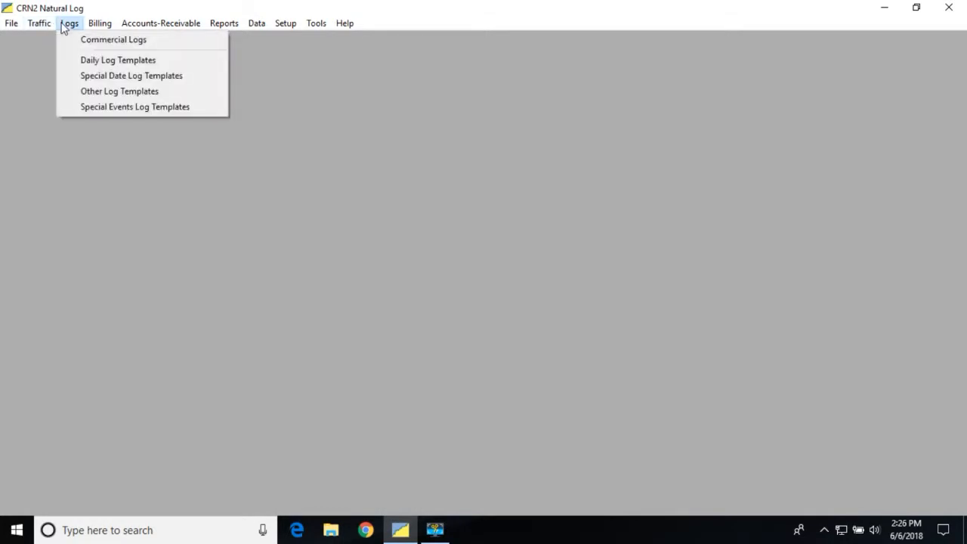
left_click(110, 92)
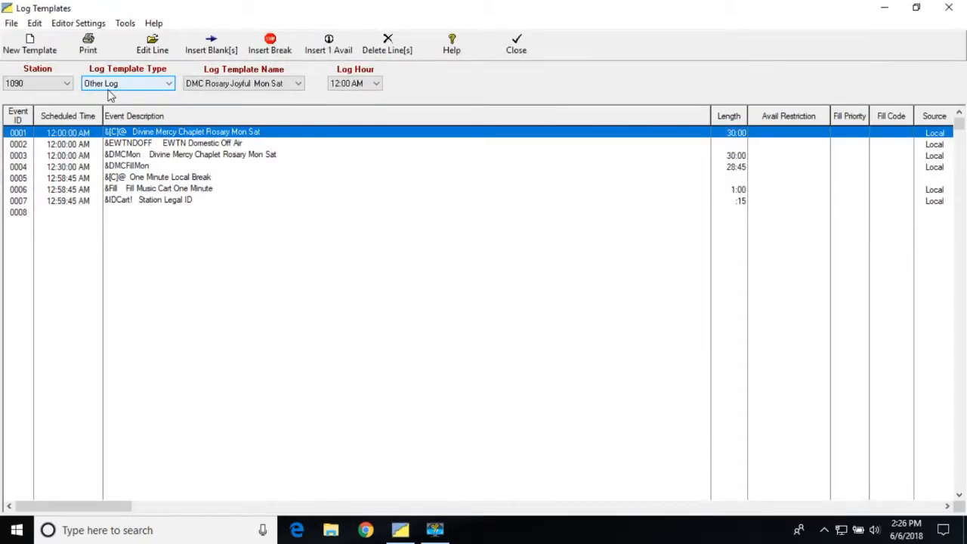
left_click(299, 84)
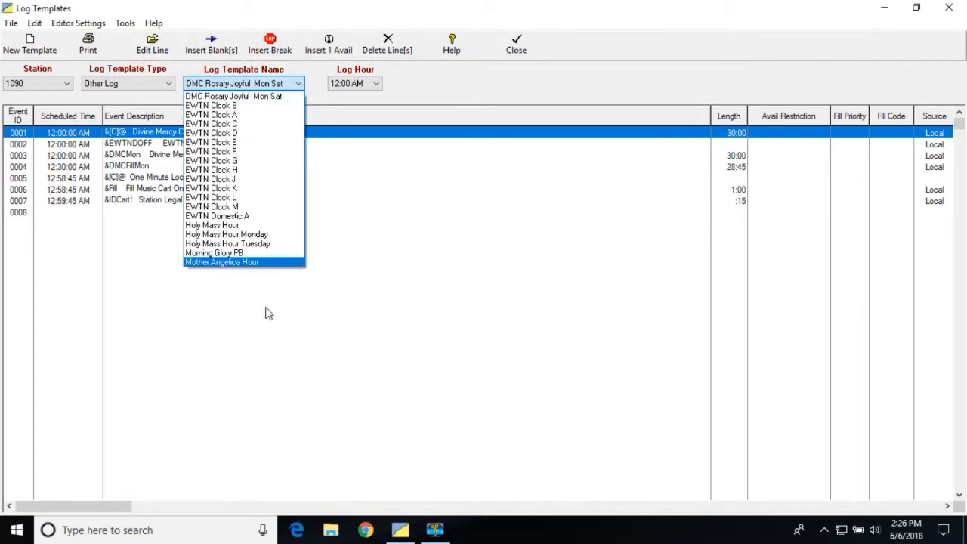
left_click(233, 217)
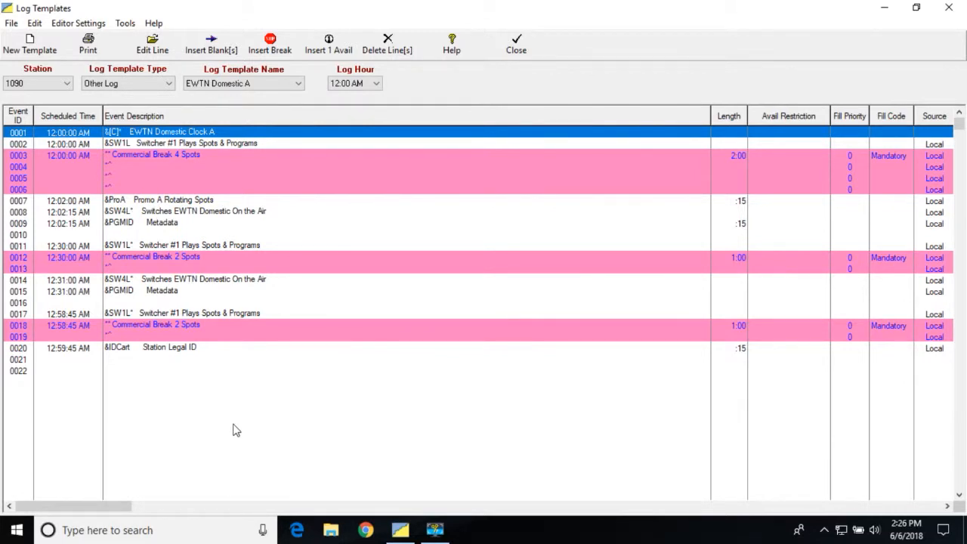
Step: Start a mass-change paste of the template's 12:00 AM hour and set the target log format type to Normal Daily Log
left_click(32, 25)
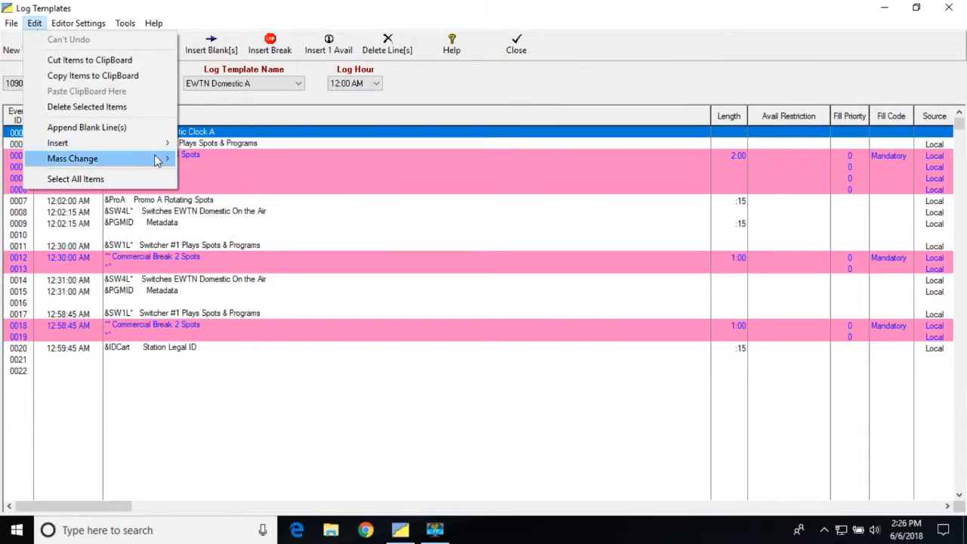
mouse_move(158, 160)
left_click(290, 175)
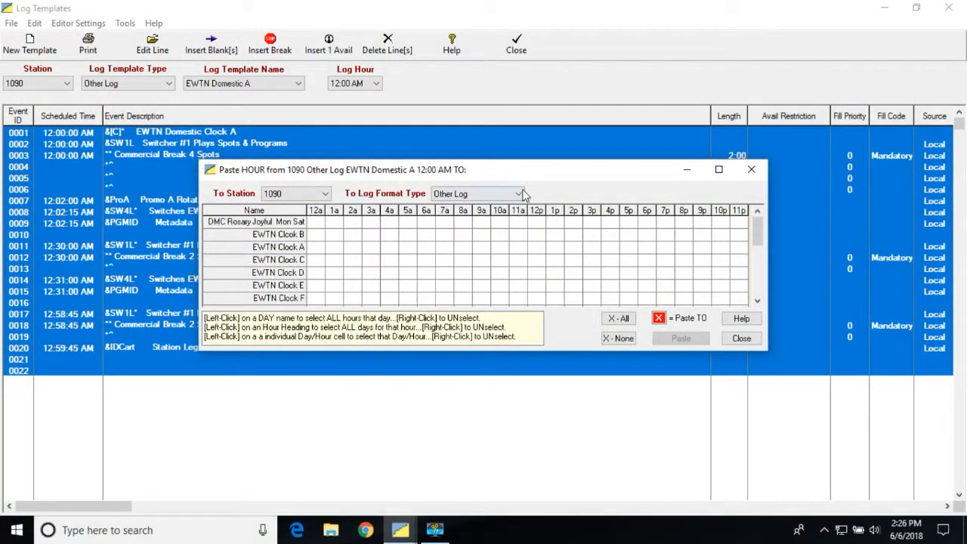
left_click(521, 195)
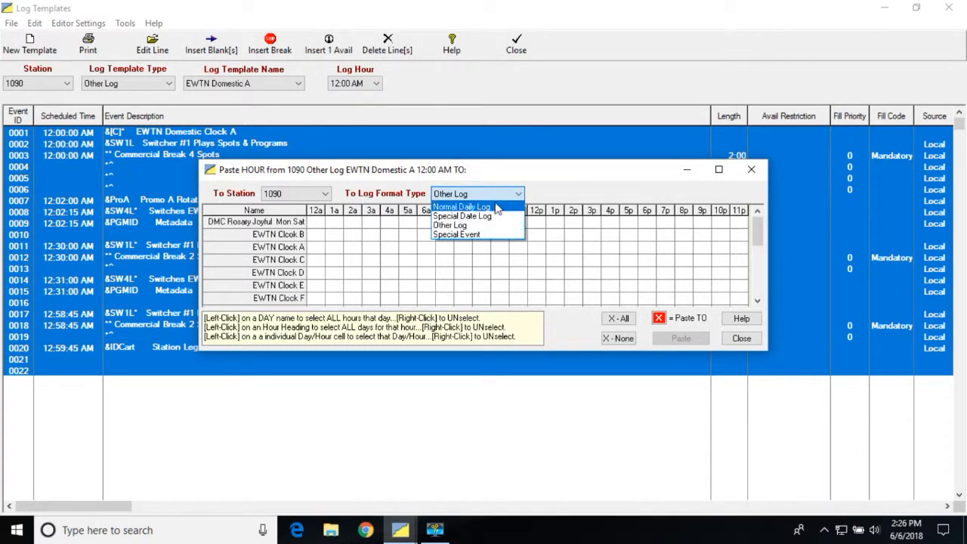
left_click(492, 208)
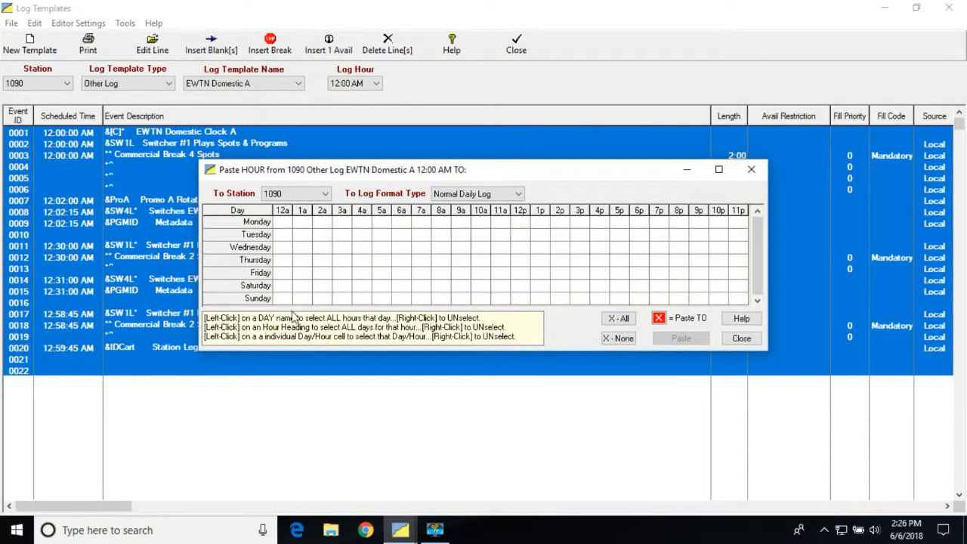
Step: Mark the 12a and 7a hours of Monday through Friday as the paste targets
left_click(286, 225)
left_click(284, 235)
left_click(282, 248)
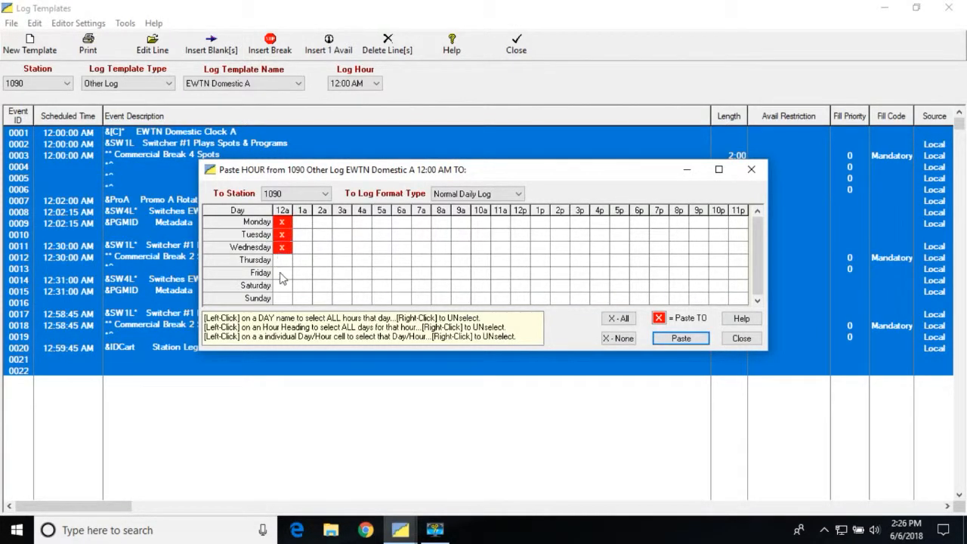
left_click(283, 260)
left_click(283, 273)
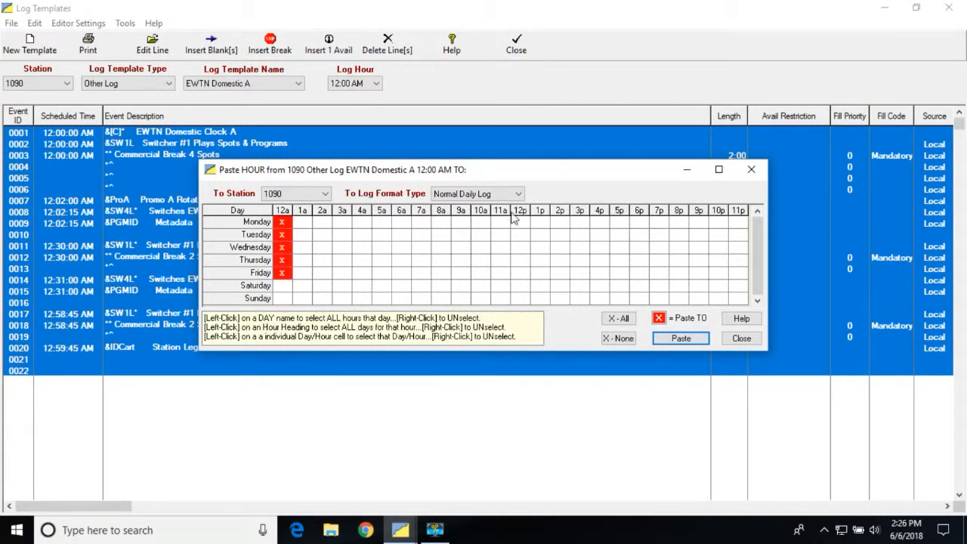
left_click(425, 223)
left_click(422, 235)
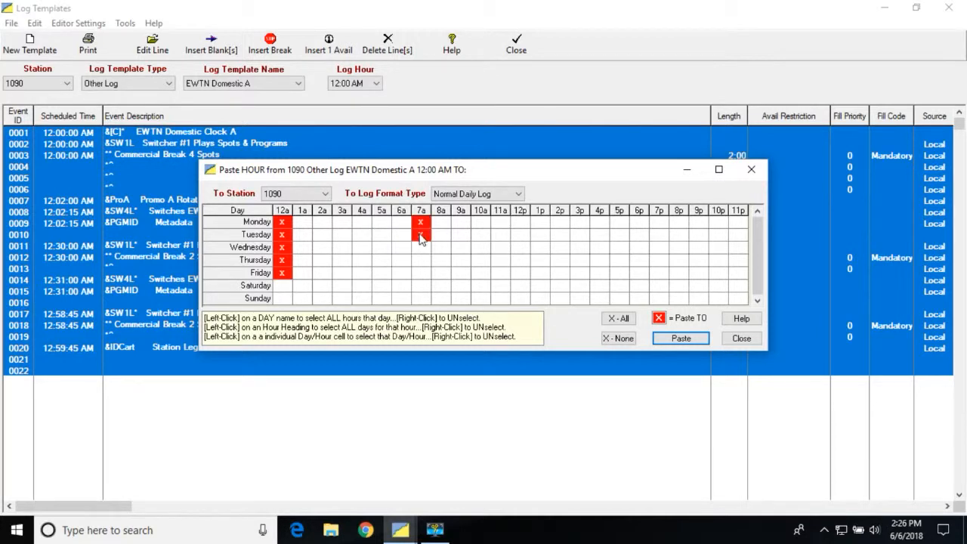
left_click(422, 249)
left_click(420, 261)
left_click(421, 273)
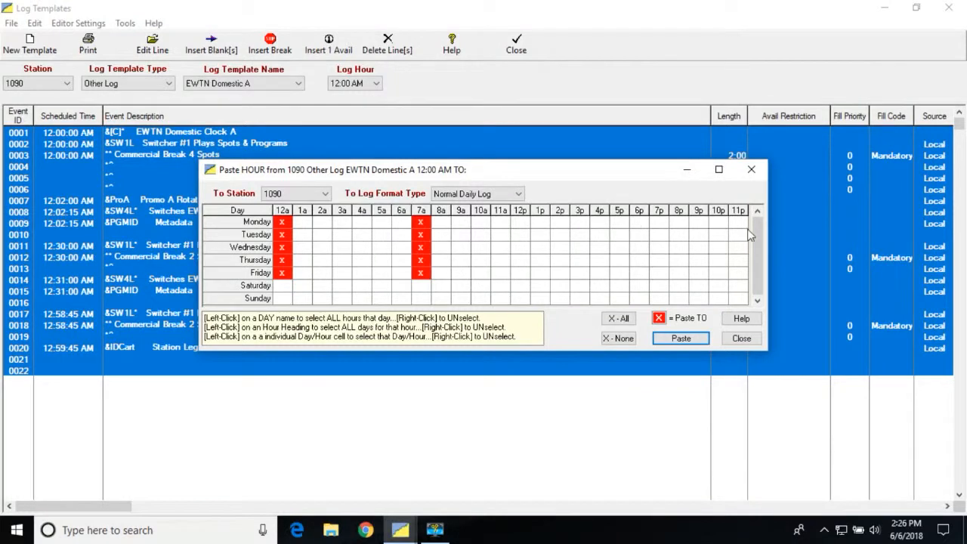
Step: Paste the template hour into the marked day and hour cells, clear all target marks and close the paste window
left_click(679, 341)
left_click(618, 340)
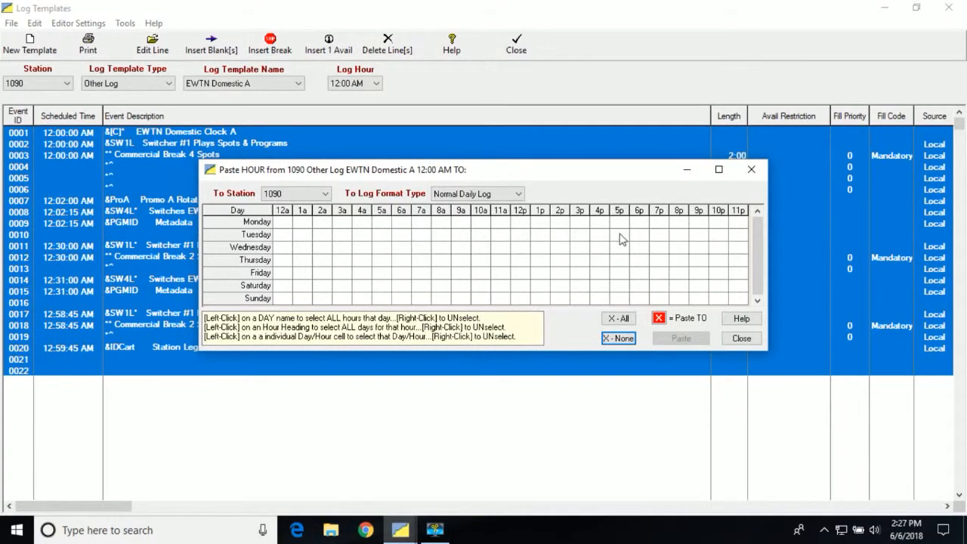
left_click(742, 339)
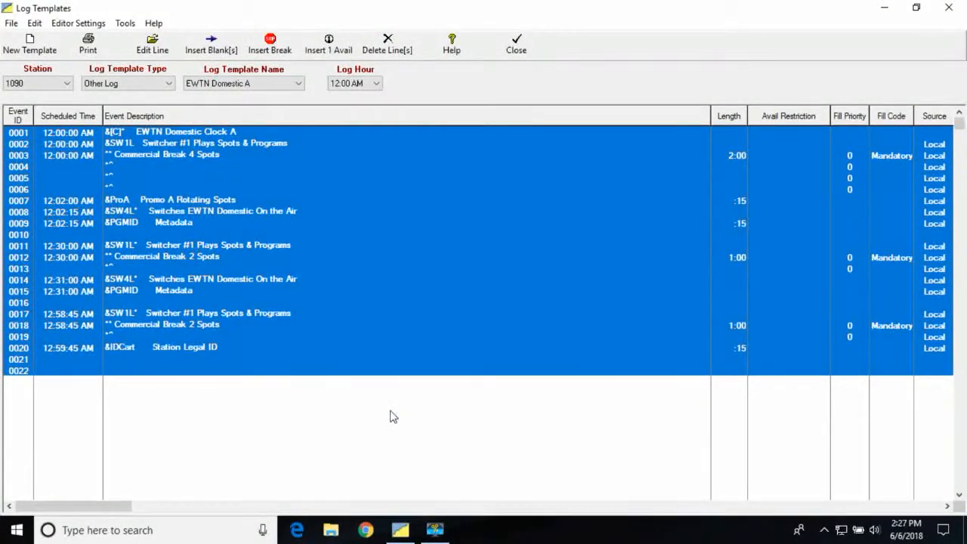
Step: Review the EWTN Clock B and EWTN Clock A templates, and return to the EWTN Domestic A template
left_click(299, 84)
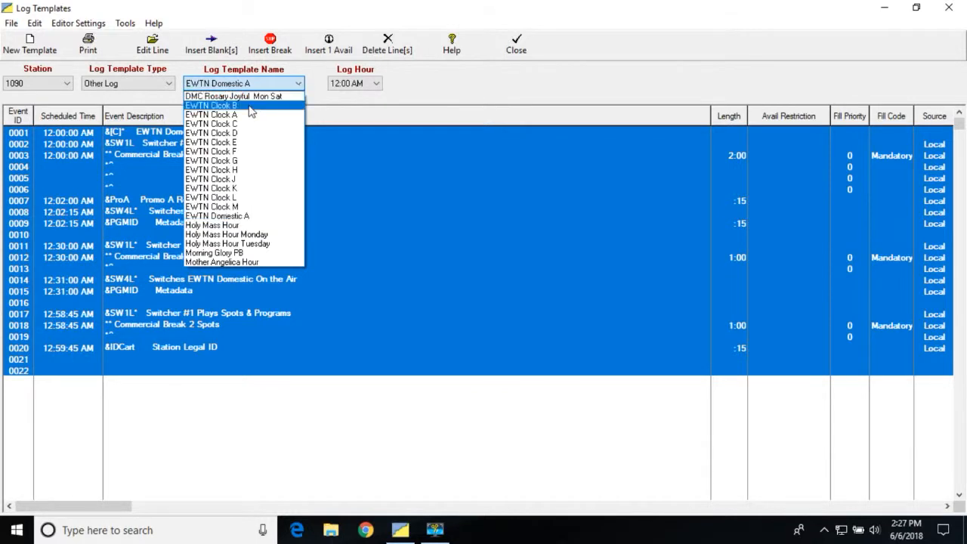
left_click(244, 106)
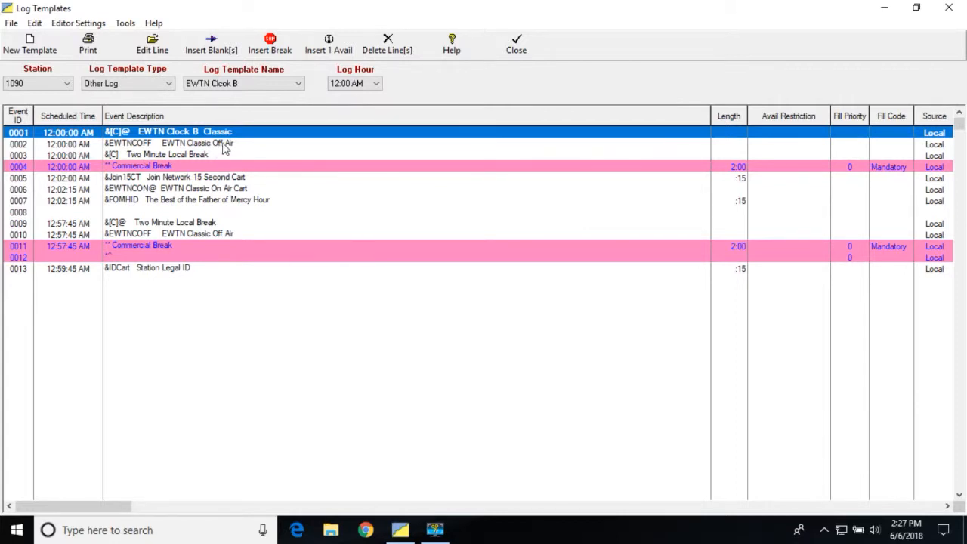
left_click(299, 88)
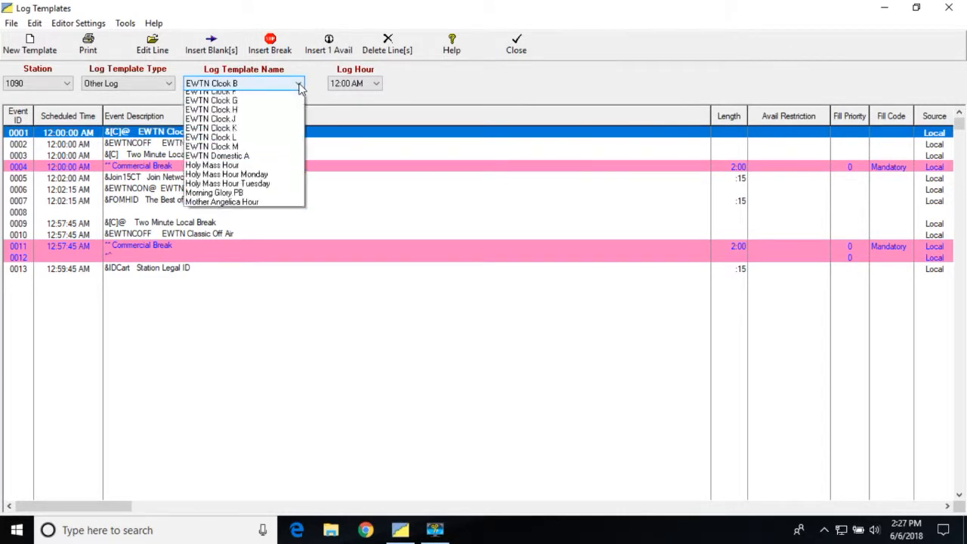
left_click(227, 112)
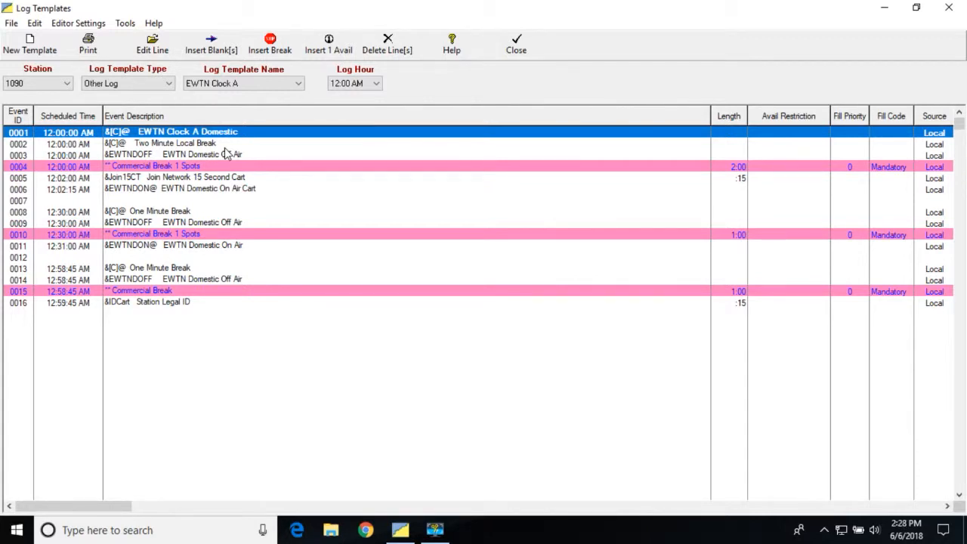
left_click(298, 84)
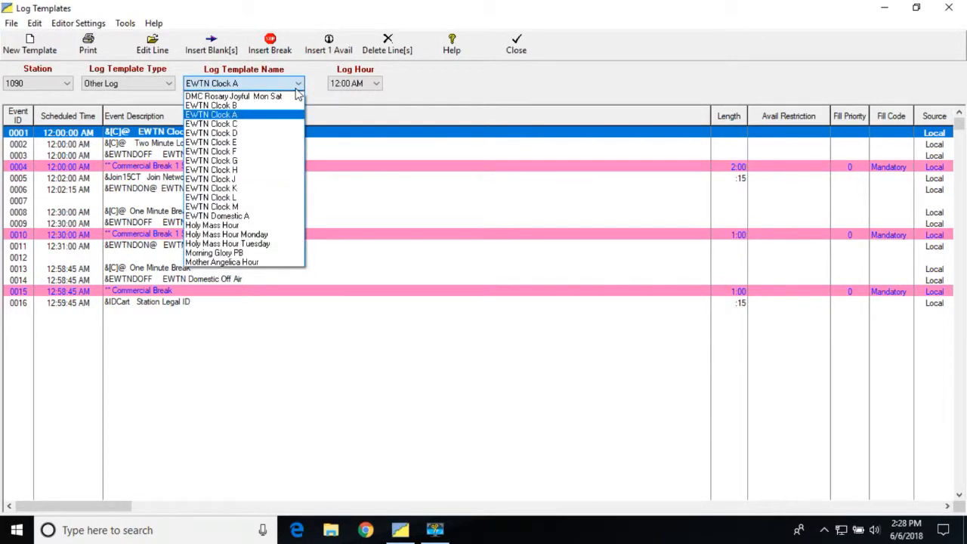
left_click(251, 216)
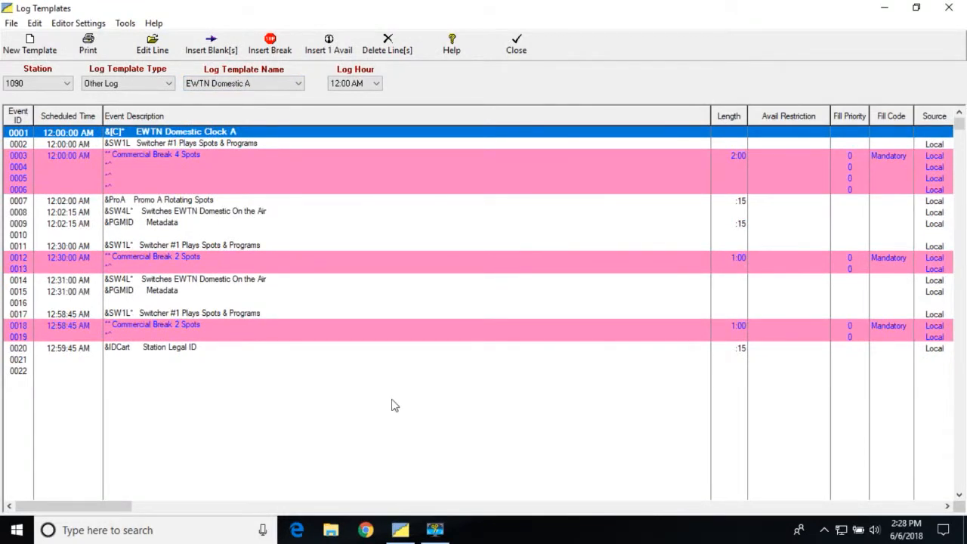